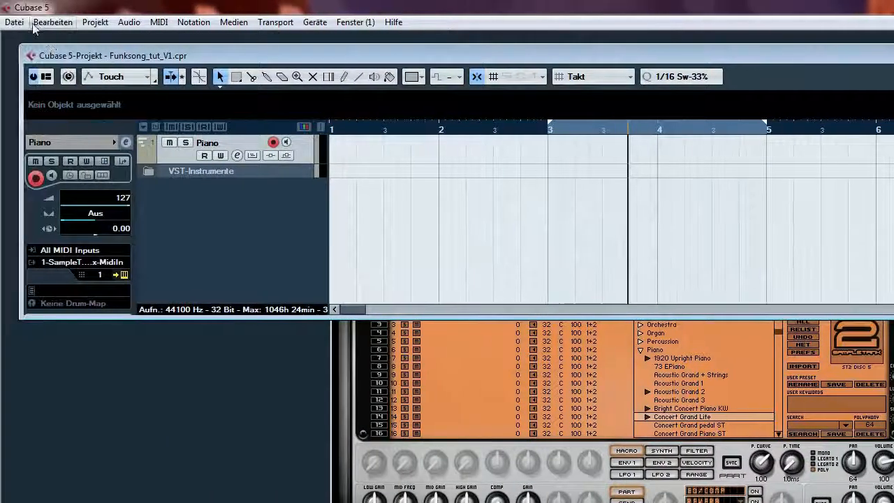
# - Import the audio file 08 Symbiopsychotaxiplasm.mp3 into the project with the default import options
pyautogui.click(23, 24)
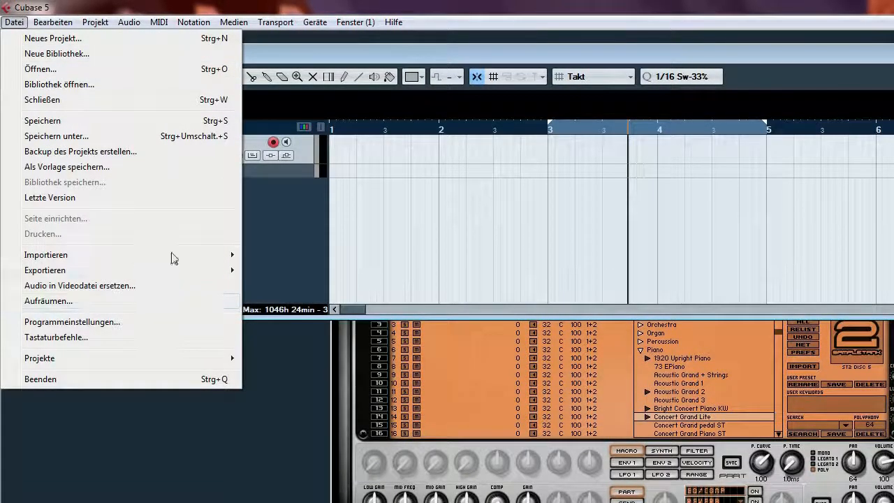
pyautogui.moveTo(172, 254)
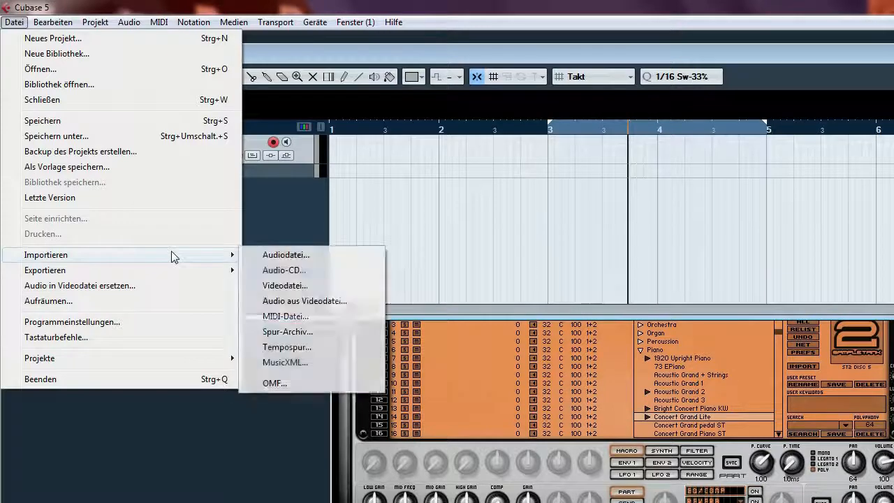
pyautogui.click(283, 256)
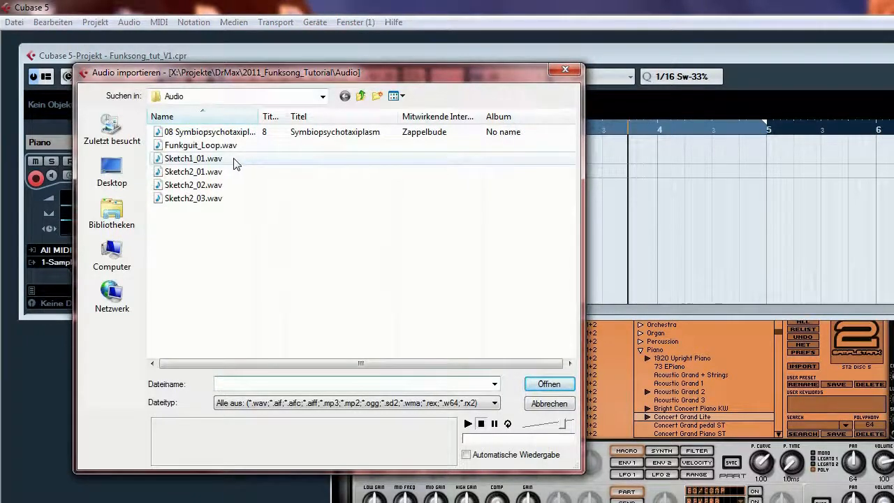
pyautogui.click(227, 133)
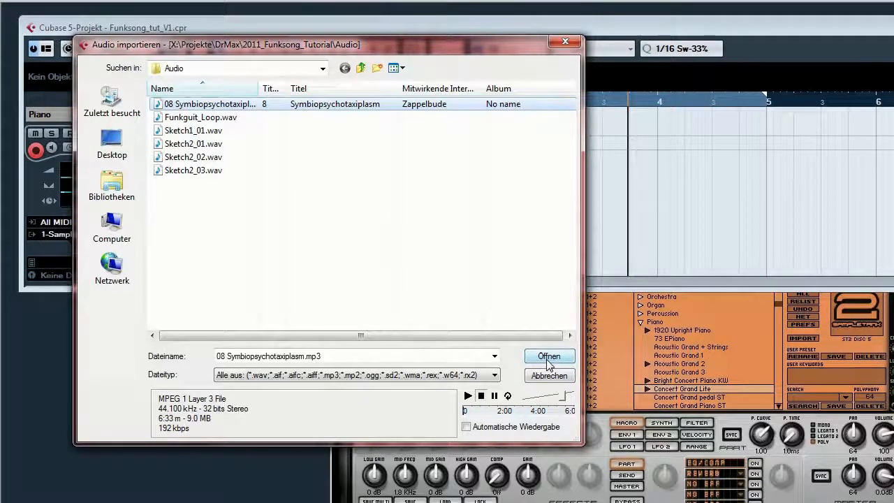
pyautogui.click(549, 358)
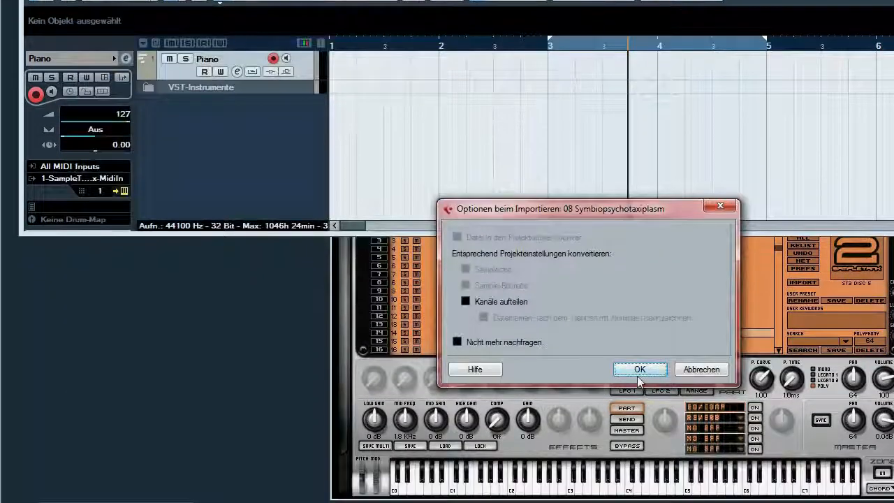
pyautogui.click(638, 372)
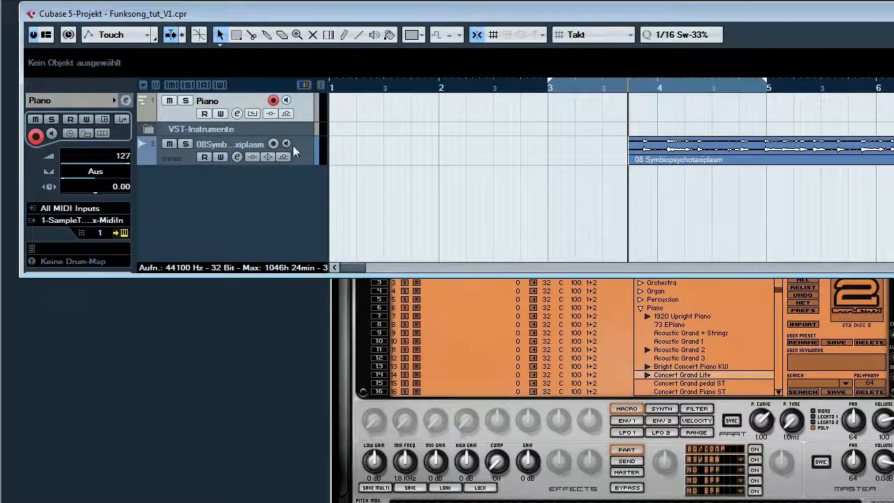
# - Enlarge the imported audio track and move its event so that it starts at bar 3 (3.1.1.0)
pyautogui.click(305, 152)
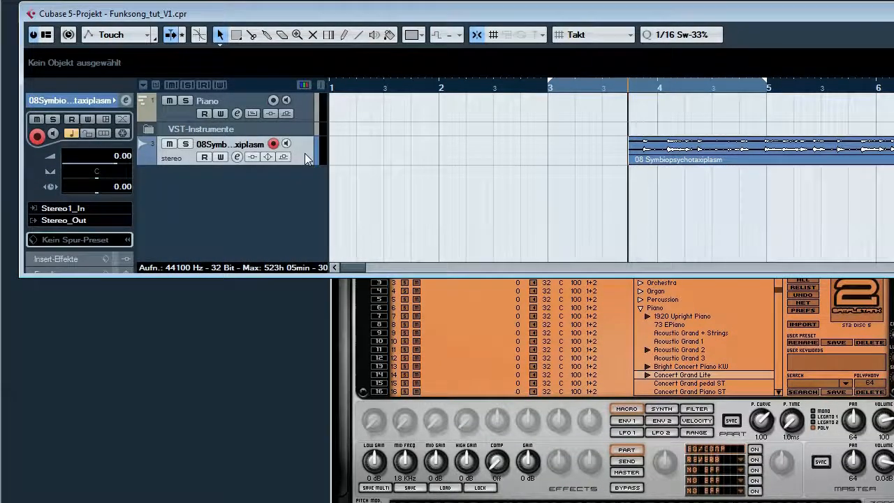
pyautogui.hotkey('alt', 'Down')
pyautogui.hotkey('alt', 'Down')
pyautogui.hotkey('alt', 'Down')
pyautogui.hotkey('alt', 'Down')
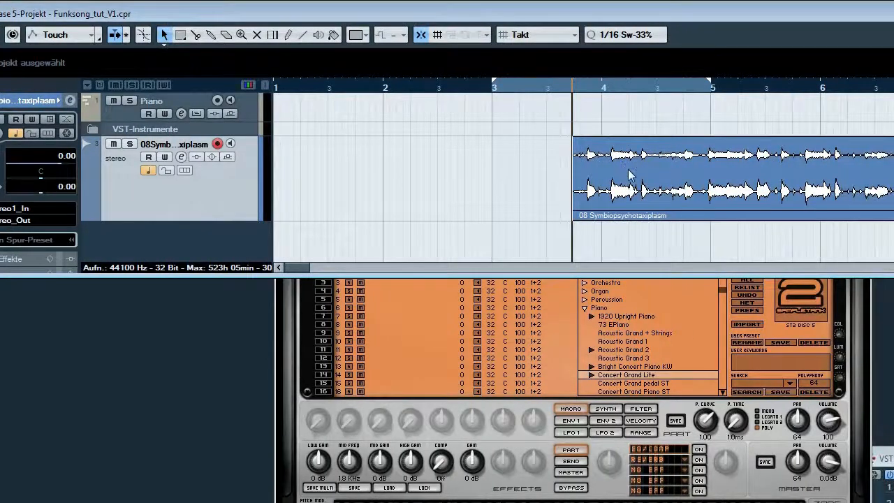
pyautogui.moveTo(629, 175); pyautogui.dragTo(578, 180)
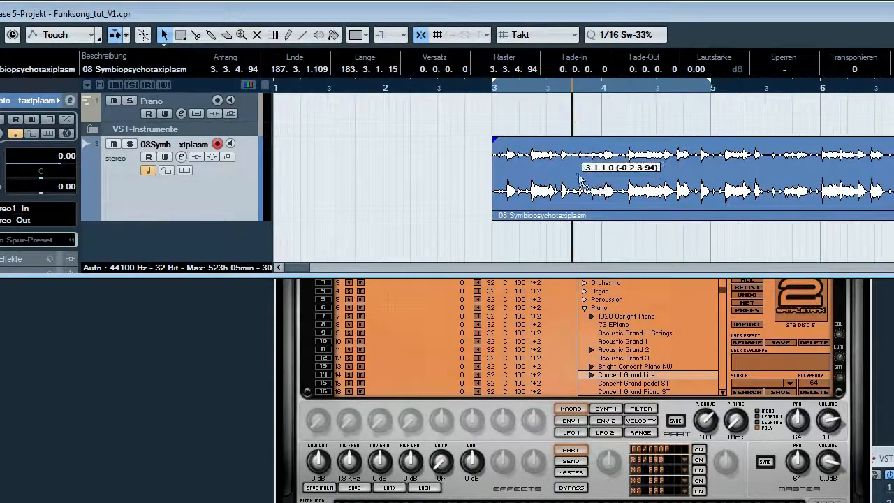
# - Audition the song, trim the event's beginning without snapping, and move its start to about bar 3 (2.4.4.107)
pyautogui.press('space')
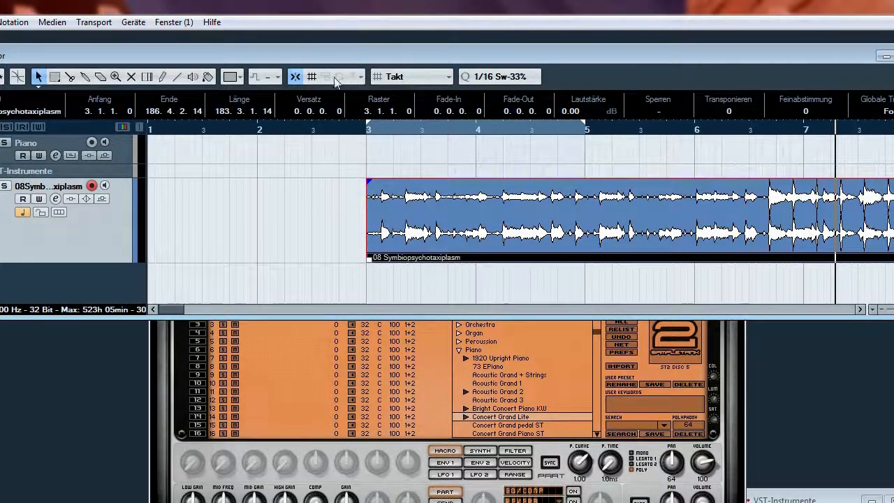
pyautogui.moveTo(370, 258); pyautogui.dragTo(536, 258)
pyautogui.moveTo(626, 258); pyautogui.dragTo(451, 259)
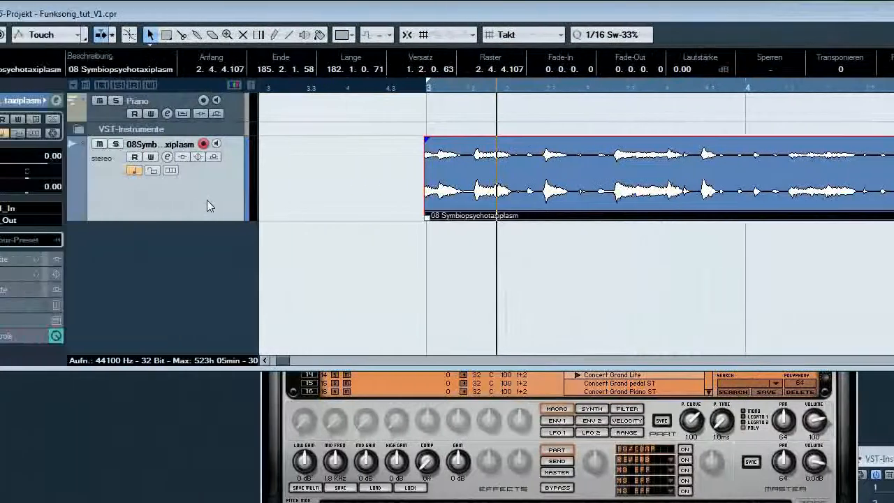
# - Enlarge the audio track further, listen for the downbeat, and trim the event's start to 3.2.2.4
pyautogui.hotkey('alt', 'Down')
pyautogui.hotkey('alt', 'Down')
pyautogui.hotkey('alt', 'Down')
pyautogui.hotkey('alt', 'Down')
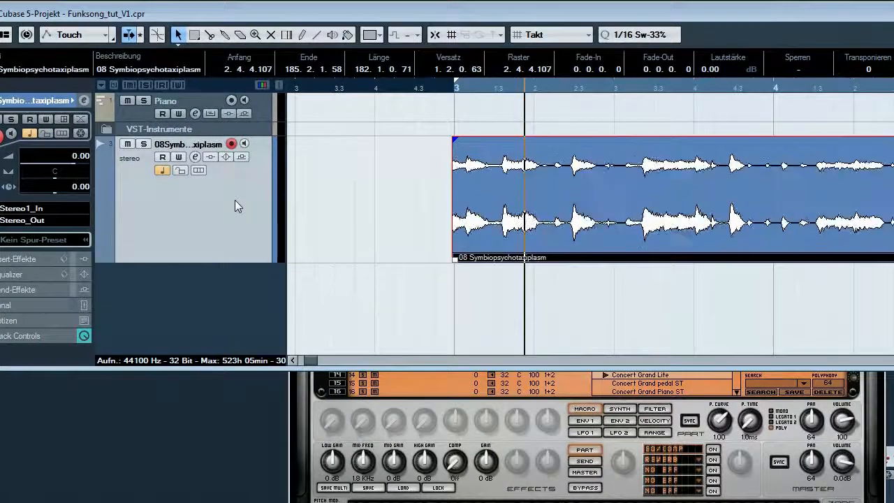
pyautogui.press('space')
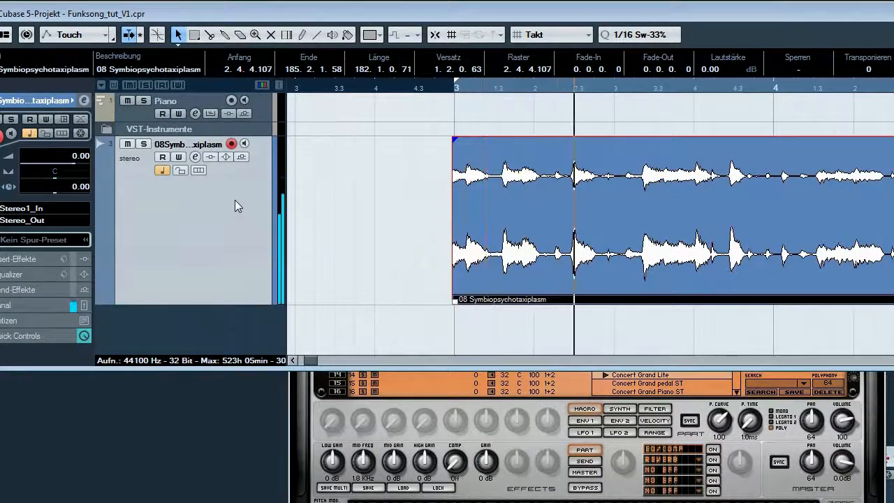
pyautogui.press('space')
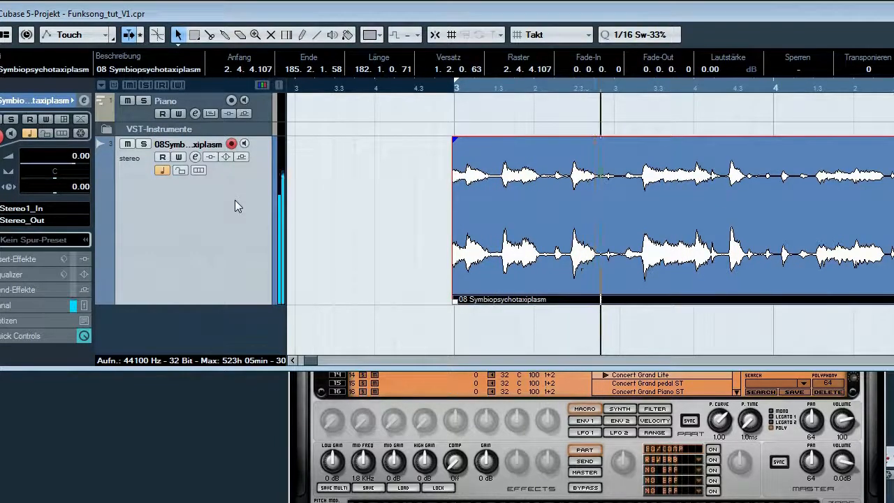
pyautogui.press('space')
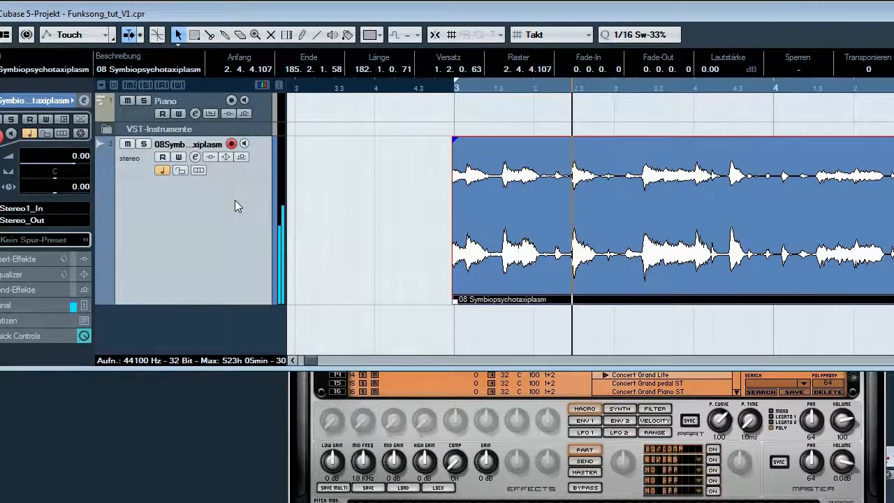
pyautogui.moveTo(455, 300); pyautogui.dragTo(558, 301)
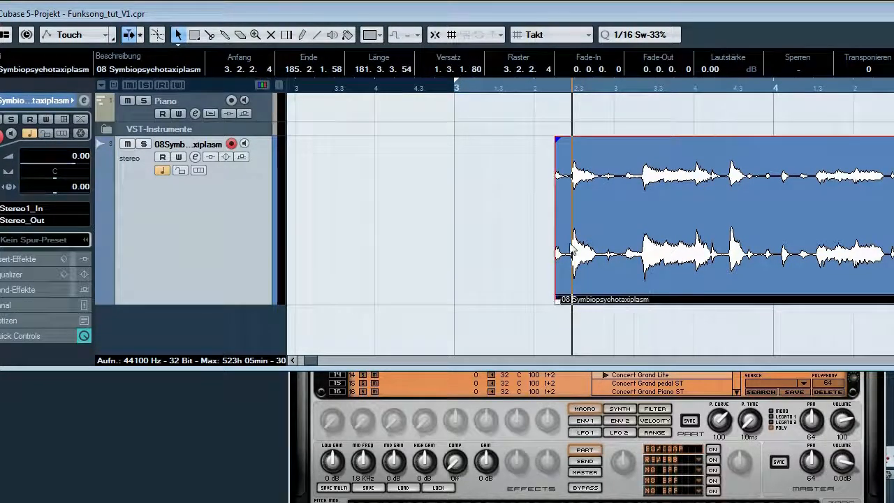
# - Turn snapping back on, move the trimmed event to start at 3.1.1.0, and play it
pyautogui.click(434, 78)
pyautogui.moveTo(758, 262); pyautogui.dragTo(657, 266)
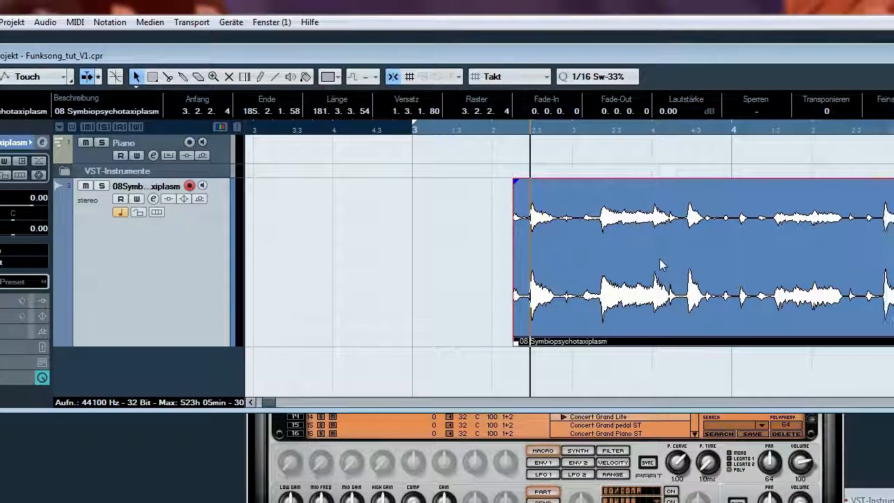
pyautogui.press('space')
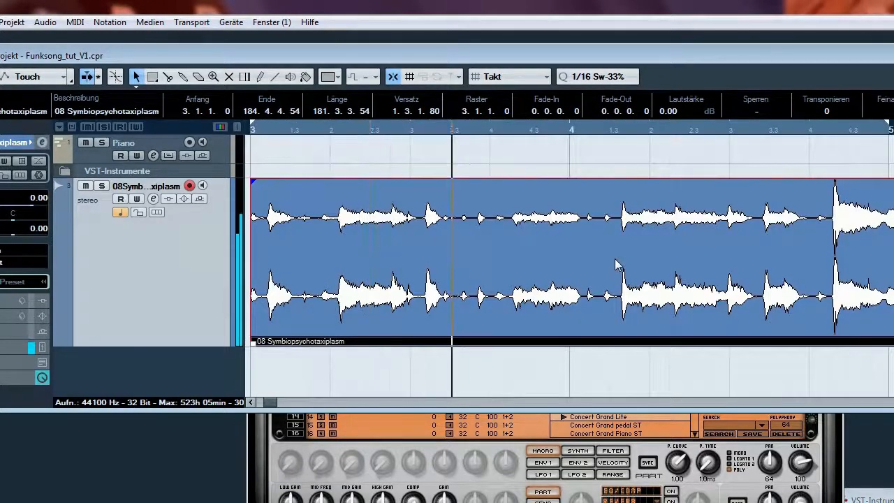
# - Play the loop from the left locator at bar 3, turn on the metronome click, and check the audio against it
pyautogui.moveTo(563, 130); pyautogui.dragTo(565, 128)
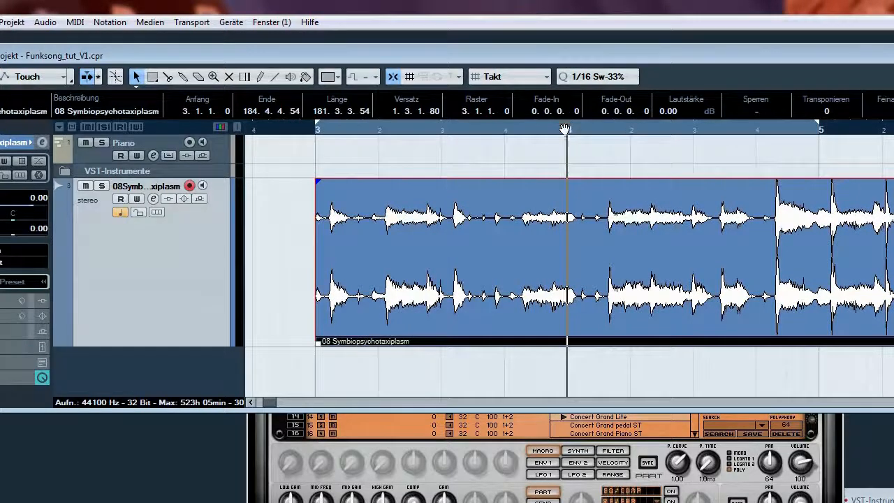
pyautogui.press('KP_1')
pyautogui.press('space')
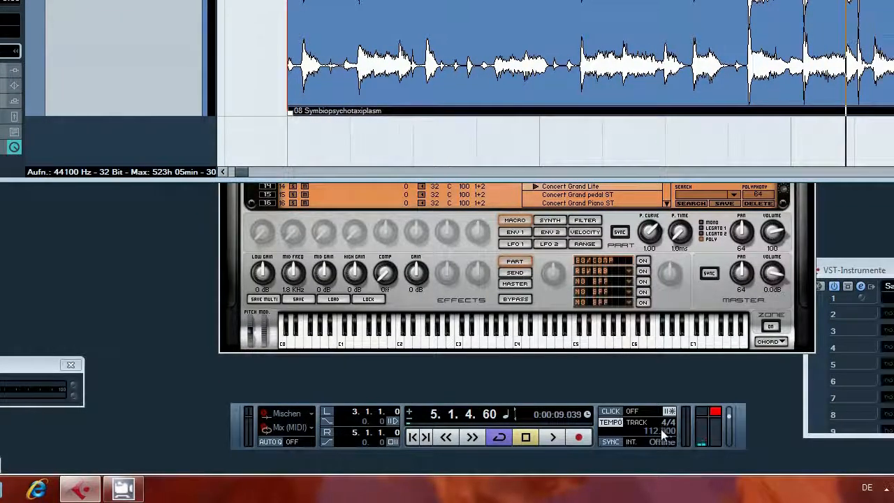
pyautogui.click(599, 412)
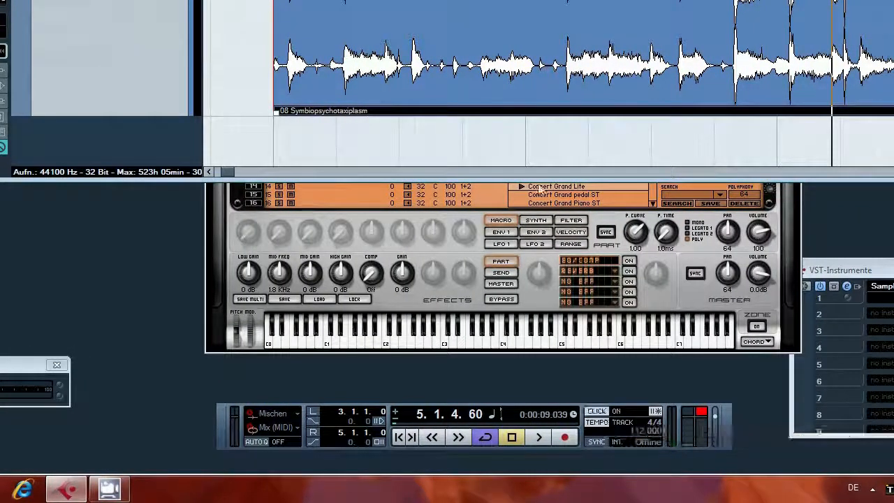
pyautogui.press('space')
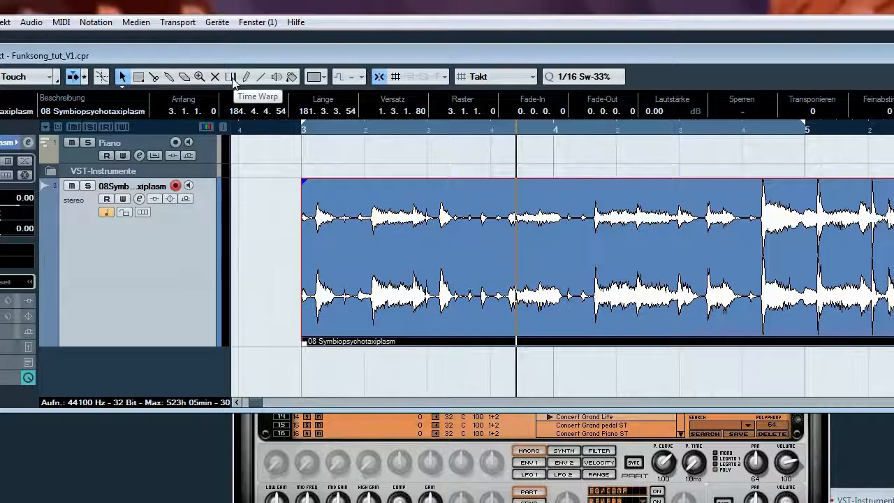
# - With the Time Warp tool, set a tempo event at bar 3 and warp bar 5 toward the downbeat ending the two-bar phrase
pyautogui.click(232, 79)
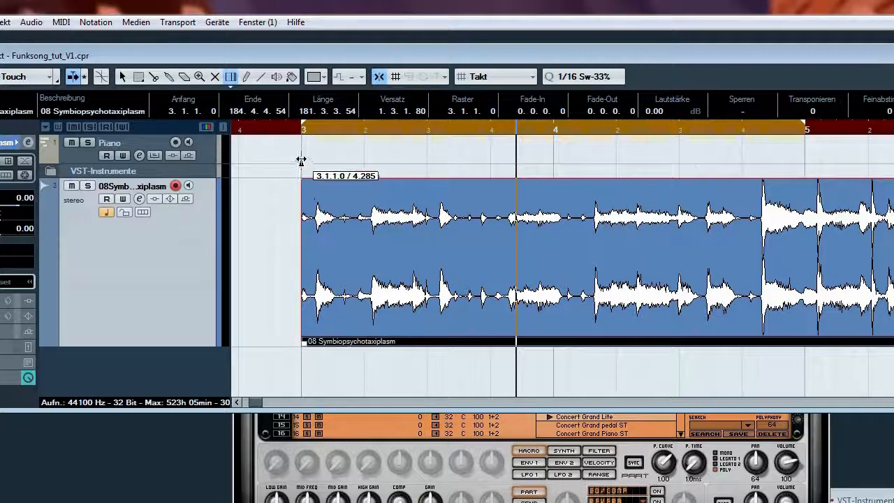
pyautogui.click(301, 156)
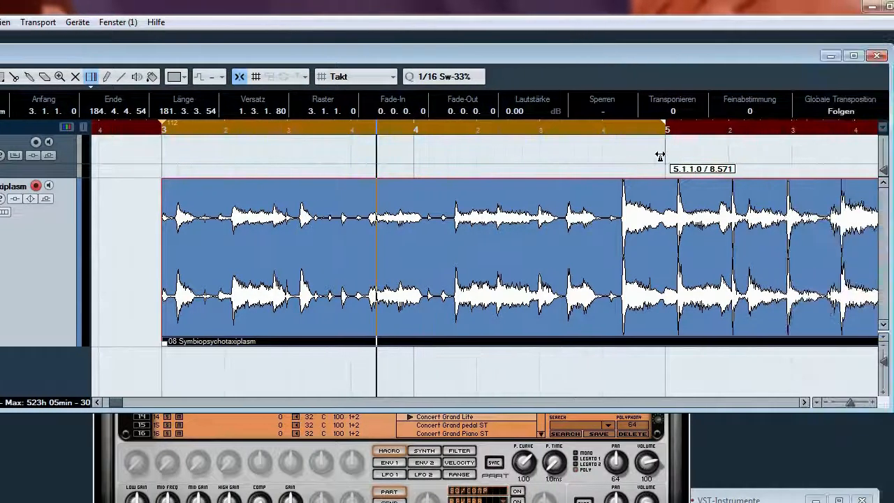
pyautogui.click(664, 156)
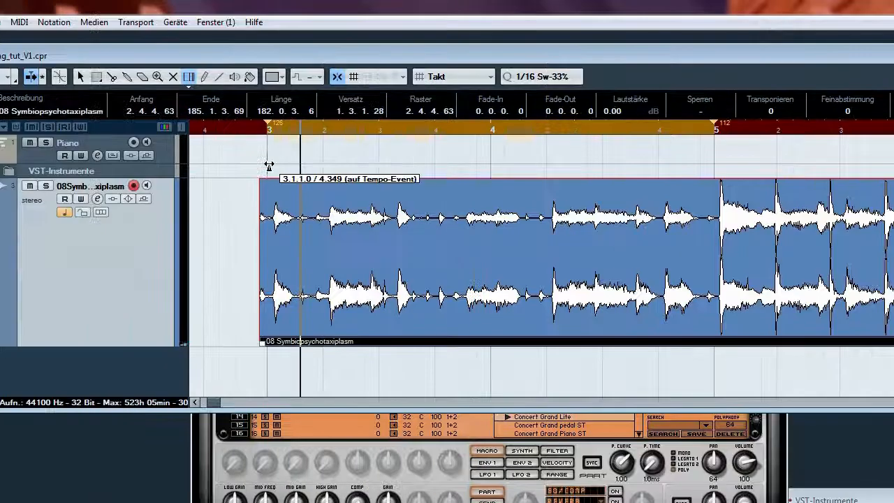
# - Fine-tune the warped bar 3 and bar 5 lines to the audio's downbeats, with bar 5 at 8.165 seconds, and audition the loop
pyautogui.click(269, 165)
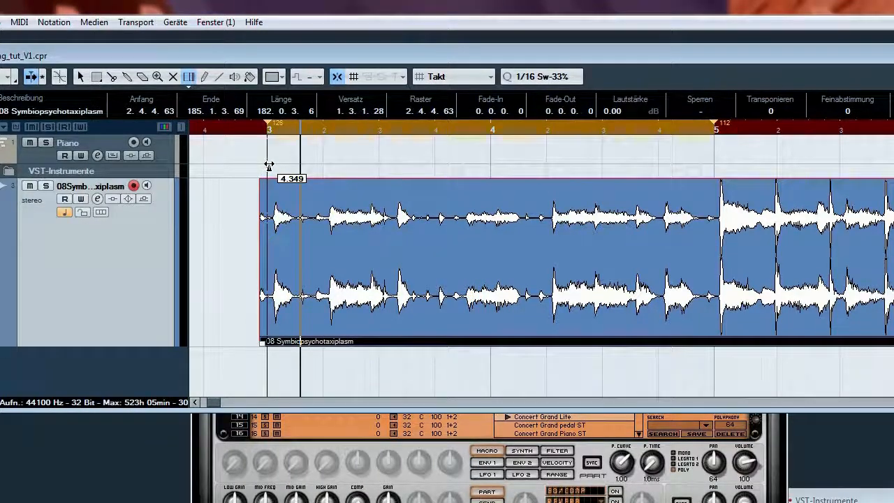
pyautogui.moveTo(269, 166); pyautogui.dragTo(271, 166)
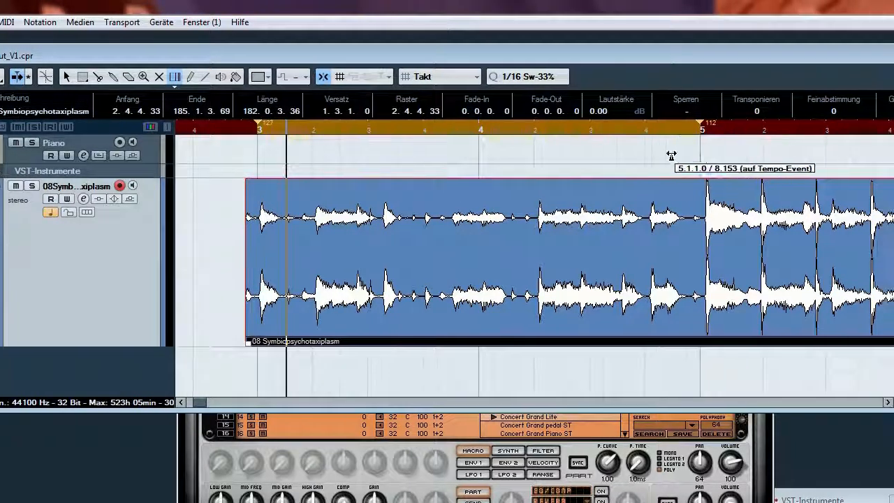
pyautogui.click(715, 158)
pyautogui.moveTo(659, 158); pyautogui.dragTo(659, 160)
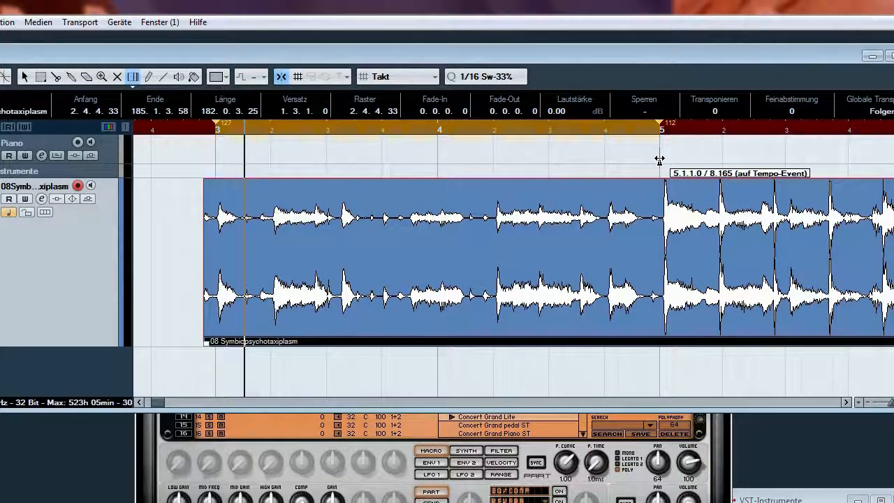
pyautogui.press('space')
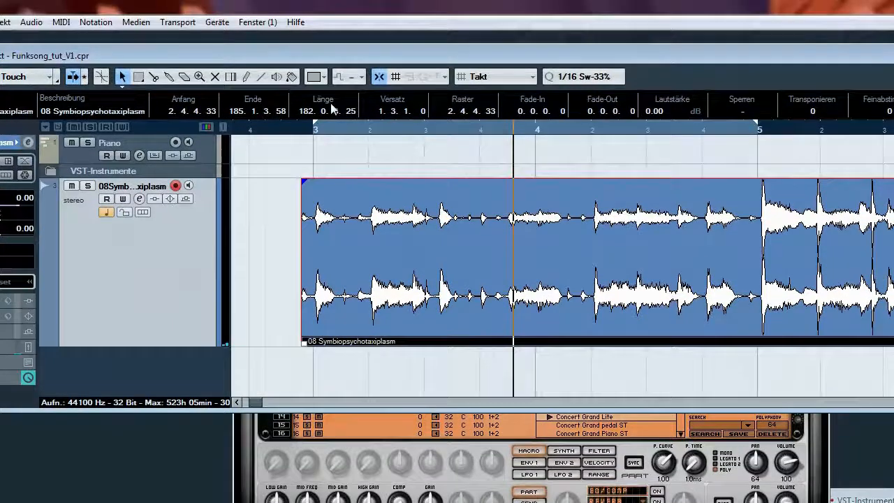
# - Split the audio event at bar 3 and at bar 5
pyautogui.click(154, 76)
pyautogui.click(310, 202)
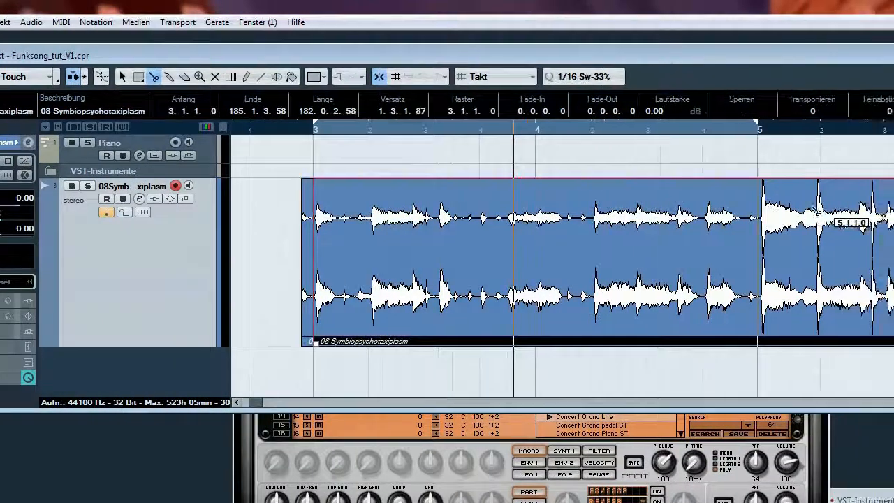
pyautogui.click(772, 224)
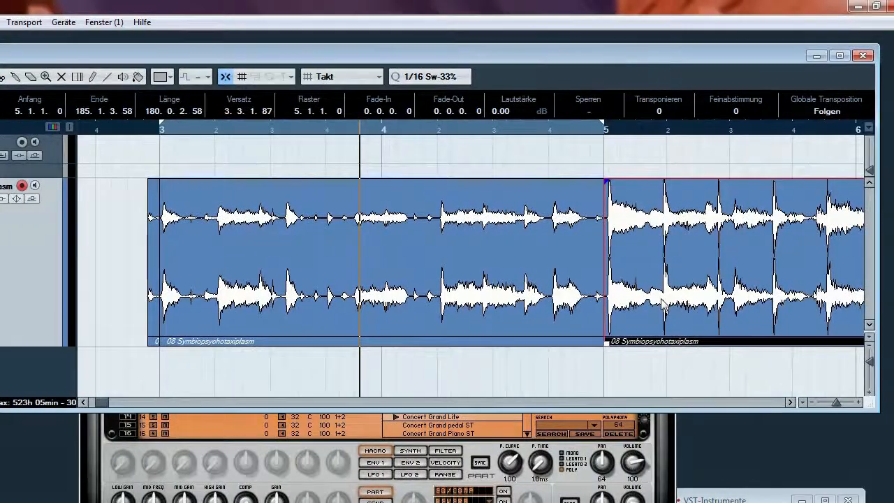
# - Delete the segments after bar 5 and before bar 3, and play the remaining two-bar loop
pyautogui.press('Delete')
pyautogui.press('1')
pyautogui.click(153, 237)
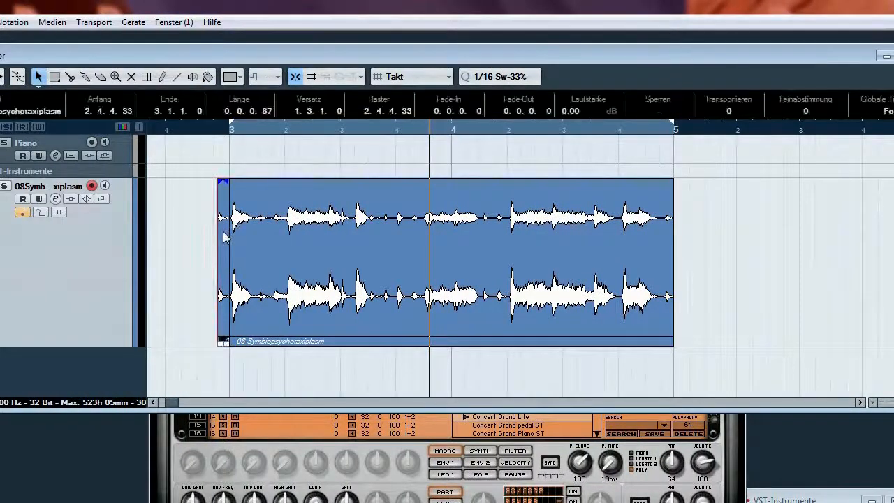
pyautogui.press('Delete')
pyautogui.press('space')
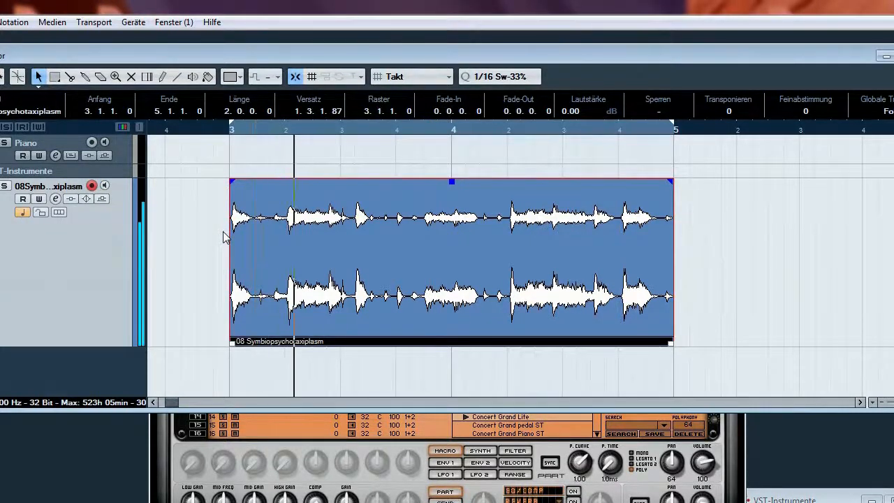
# - Bounce the two-bar audio event to its own file and replace the original event with it
pyautogui.rightClick(291, 256)
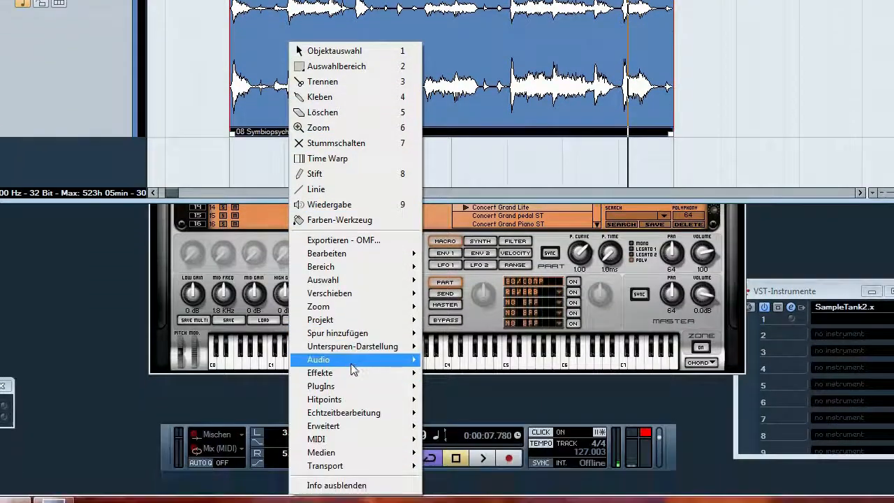
pyautogui.moveTo(351, 502)
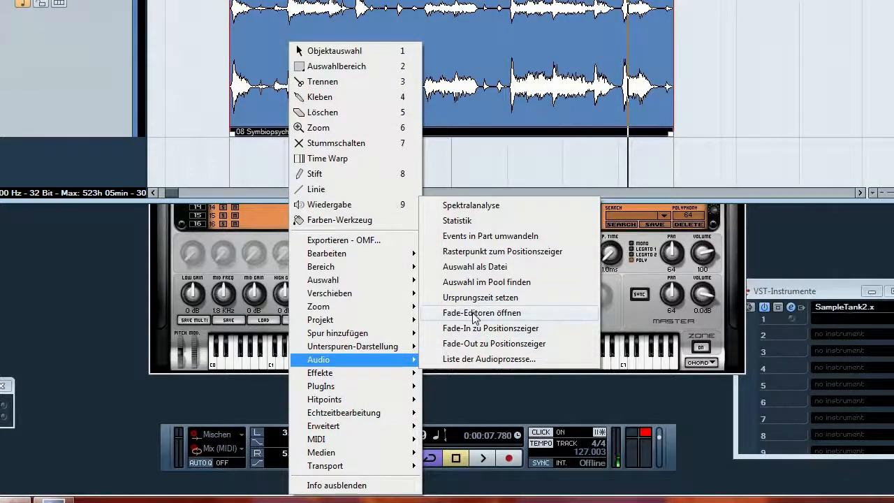
pyautogui.click(473, 268)
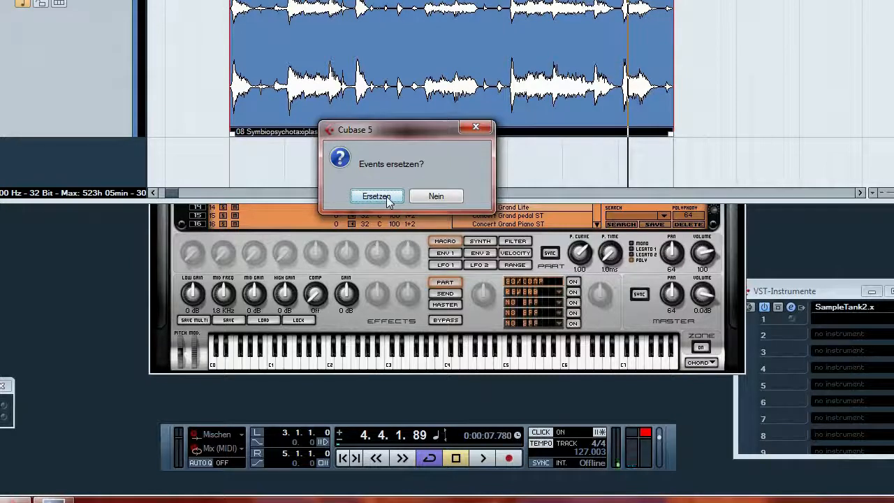
pyautogui.click(378, 196)
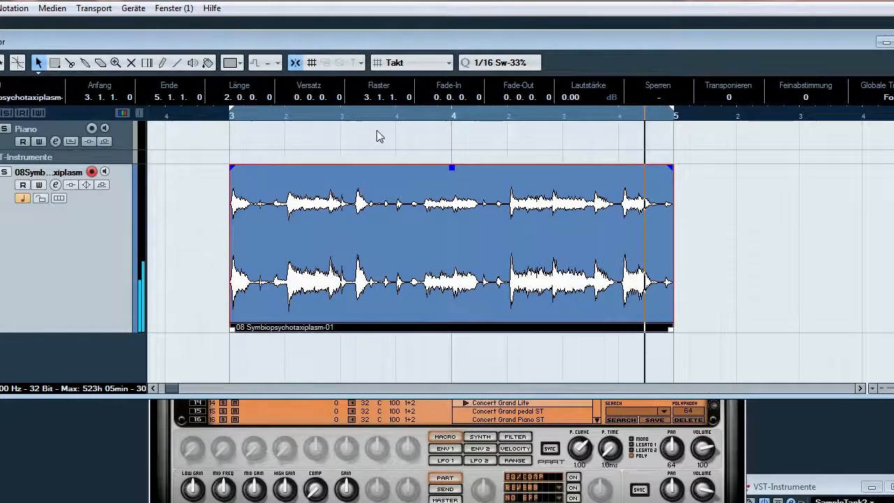
# - Enable Musik-Modus for the bounced loop in the sample editor and return to the project
pyautogui.doubleClick(365, 227)
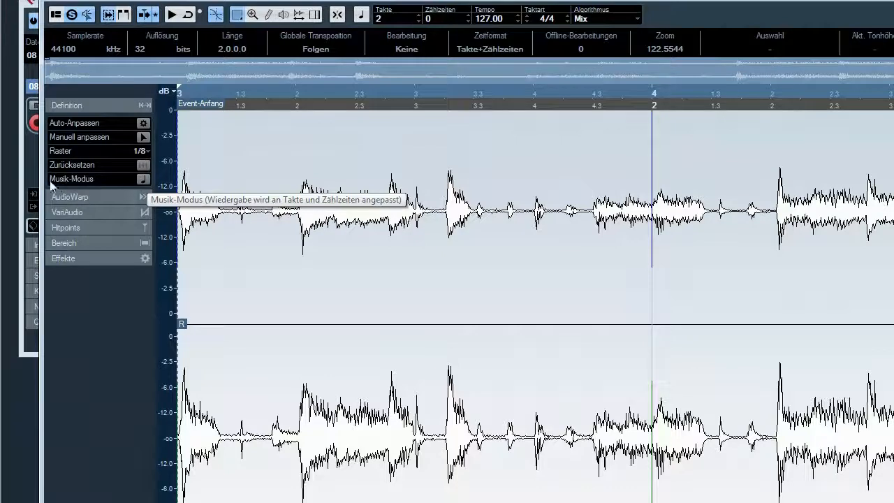
pyautogui.click(143, 179)
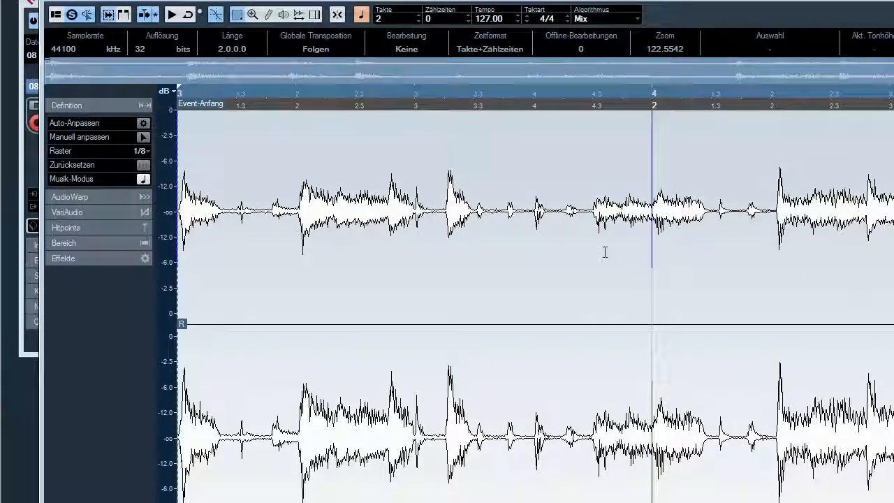
pyautogui.press('Return')
# - Audition the loop from bar 3 at the fixed project tempo of 120
pyautogui.press('KP_1')
pyautogui.press('space')
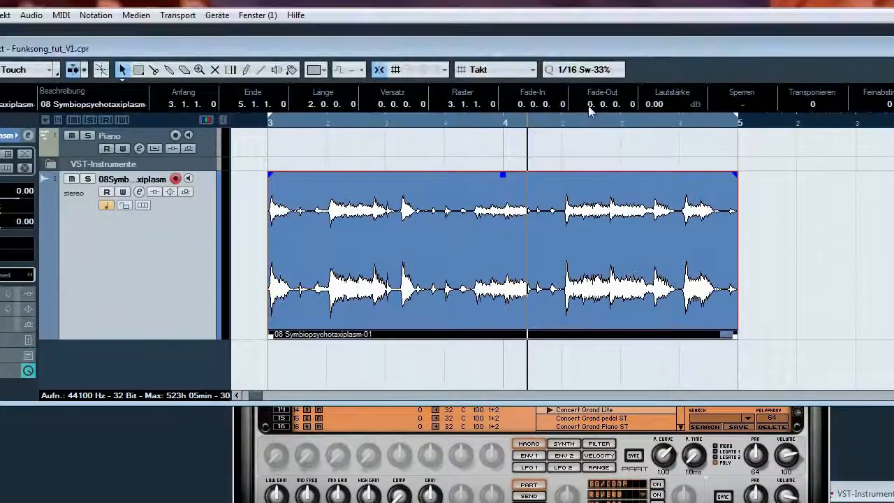
pyautogui.press('KP_1')
pyautogui.press('space')
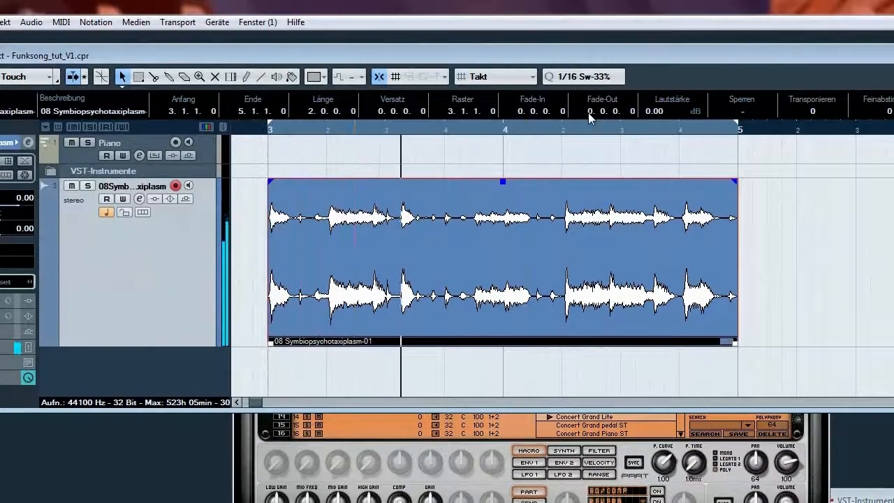
pyautogui.press('space')
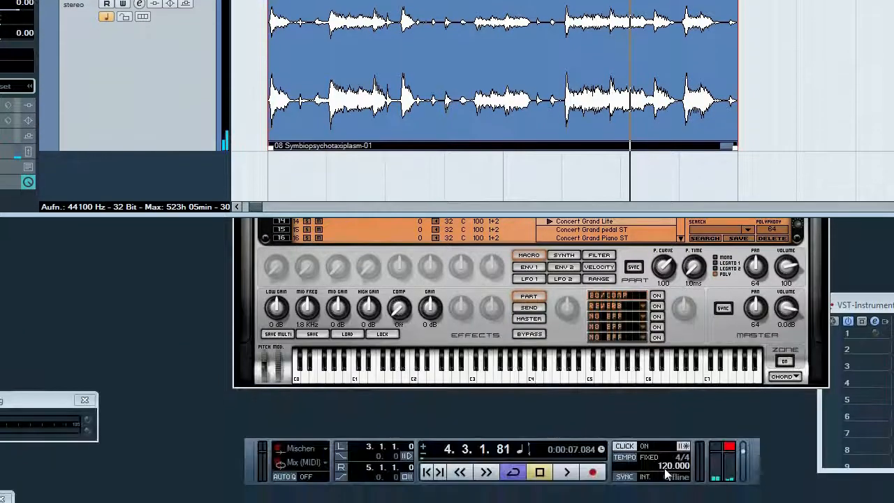
# - Set the fixed project tempo to 110 and audition the loop from bar 3
pyautogui.doubleClick(665, 431)
pyautogui.write('110')
pyautogui.press('Return')
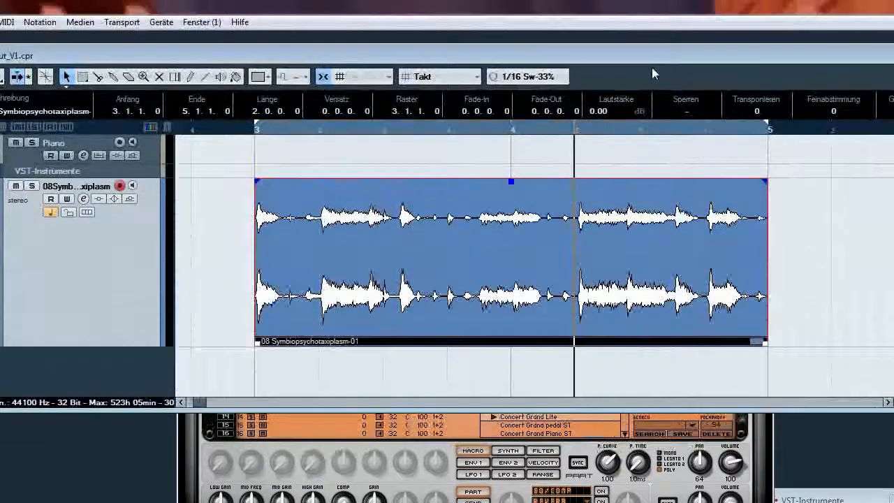
pyautogui.press('space')
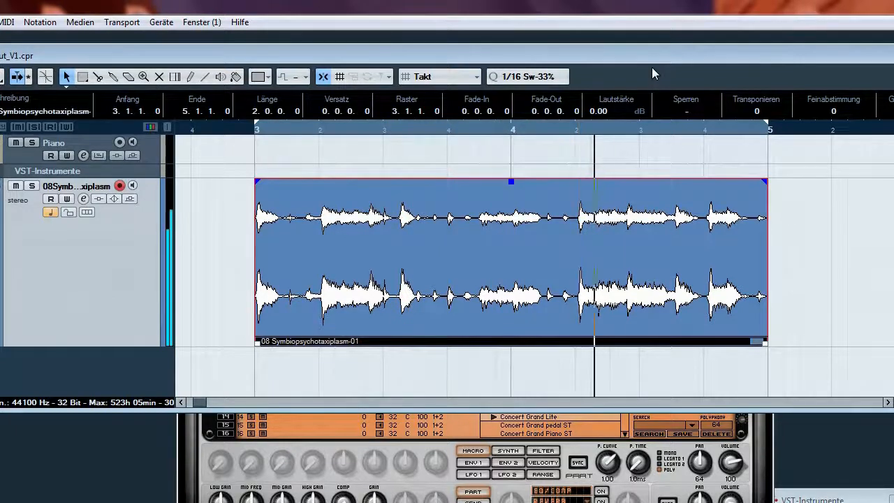
pyautogui.press('space')
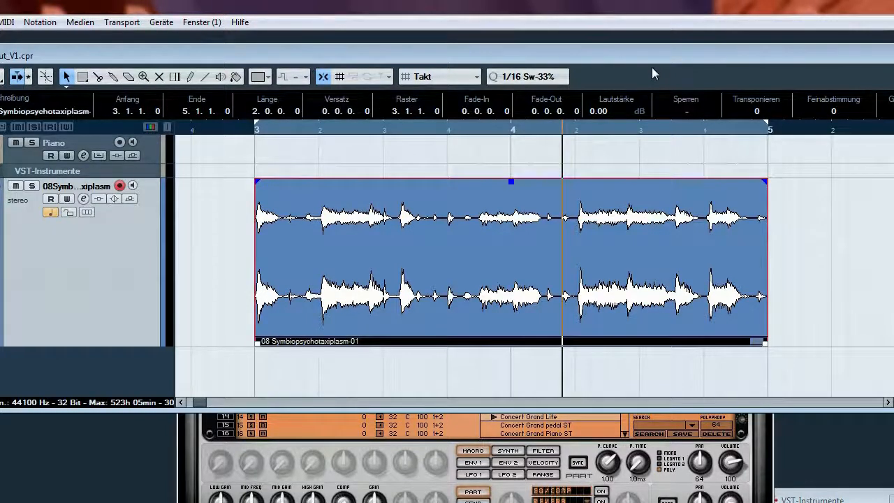
pyautogui.press('KP_1')
pyautogui.press('space')
pyautogui.press('space')
pyautogui.press('KP_1')
pyautogui.press('space')
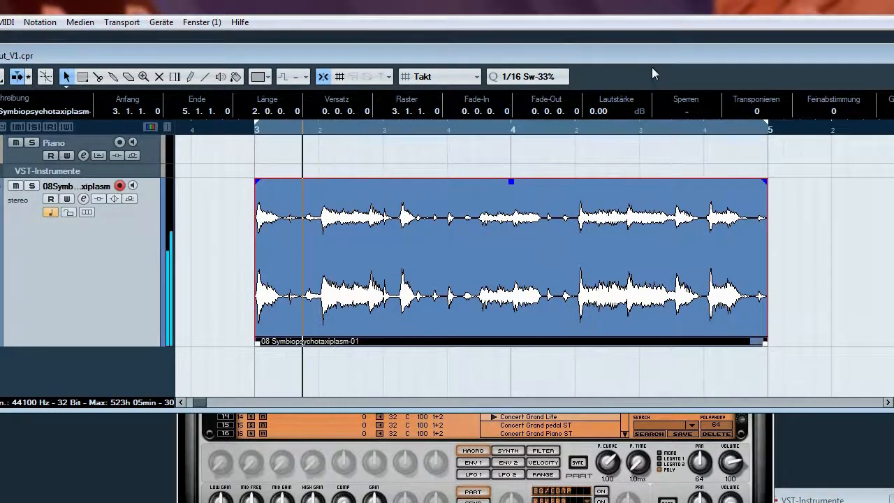
pyautogui.press('space')
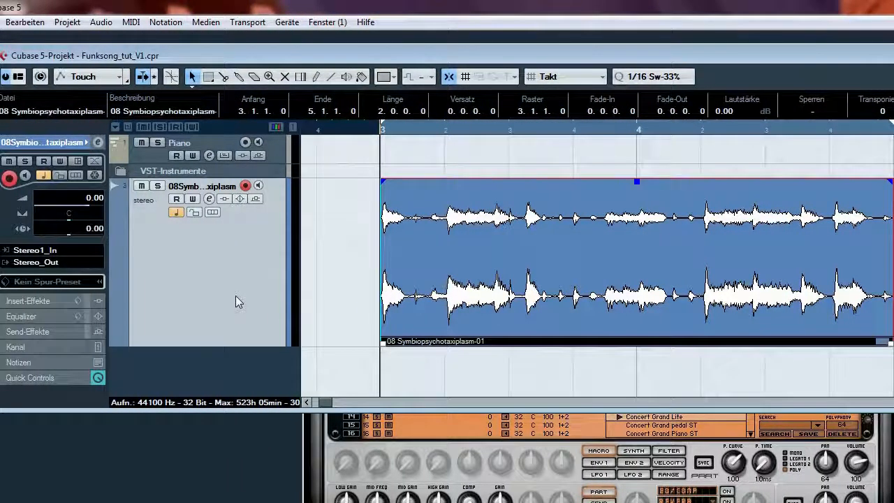
# - Reduce the height of the audio loop track to a compact row
pyautogui.hotkey('alt', 'Up')
pyautogui.hotkey('alt', 'Up')
pyautogui.hotkey('alt', 'Up')
pyautogui.hotkey('alt', 'Up')
pyautogui.hotkey('alt', 'Up')
pyautogui.hotkey('alt', 'Up')
pyautogui.hotkey('alt', 'Up')
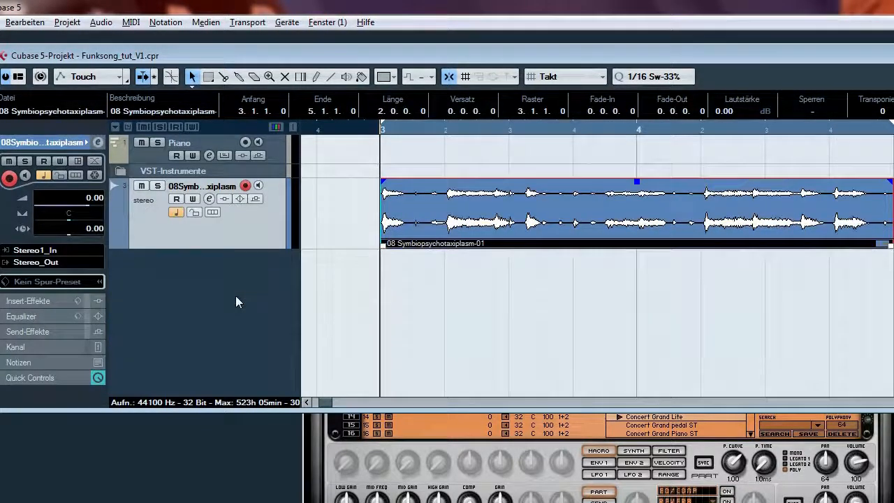
pyautogui.hotkey('alt', 'Up')
pyautogui.hotkey('alt', 'Up')
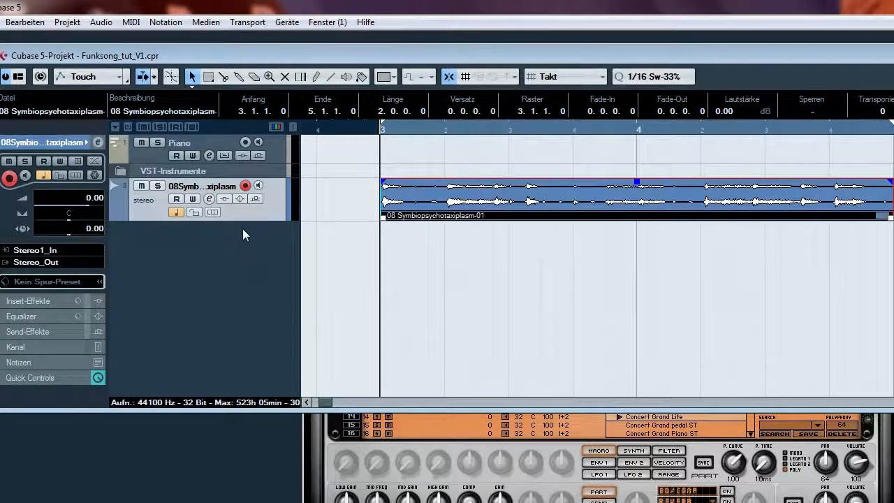
# - Add one instrument track with the RealStrat VST instrument below the audio loop track
pyautogui.rightClick(255, 215)
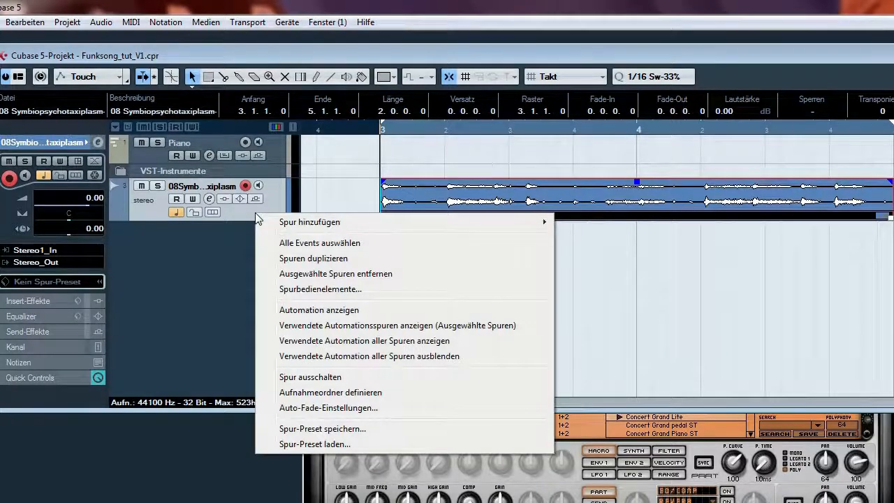
pyautogui.moveTo(329, 222)
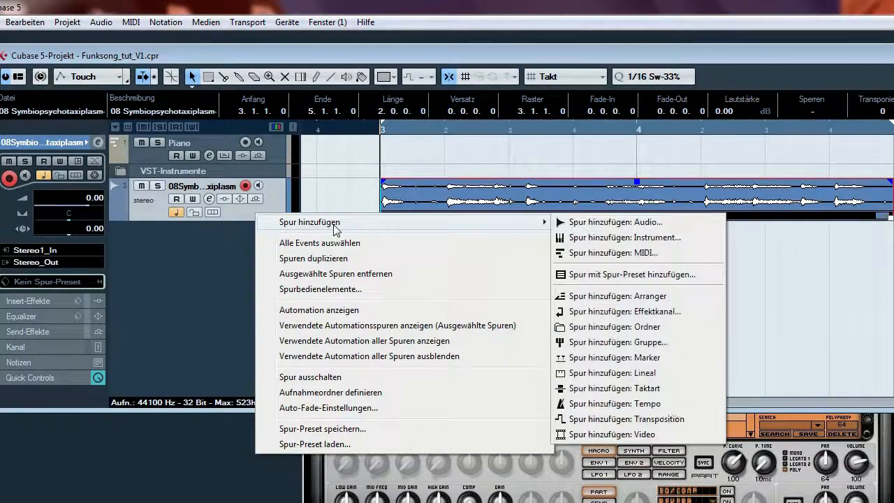
pyautogui.click(597, 239)
pyautogui.click(565, 160)
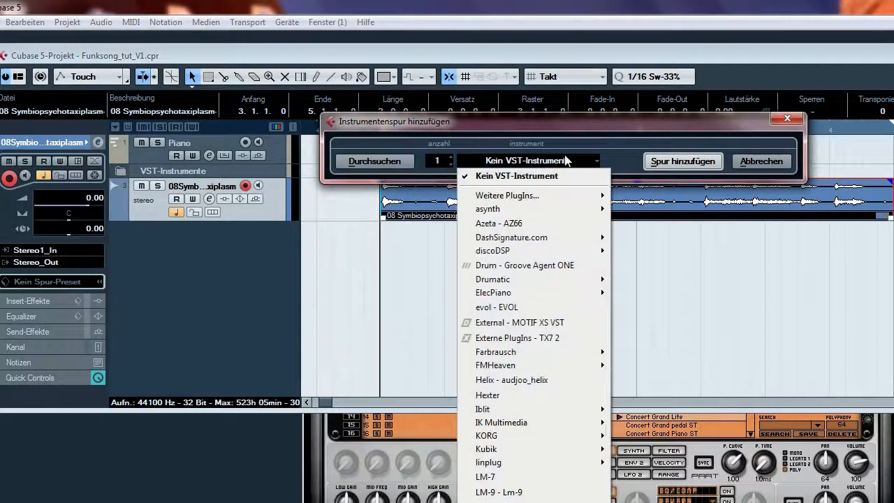
pyautogui.moveTo(556, 202)
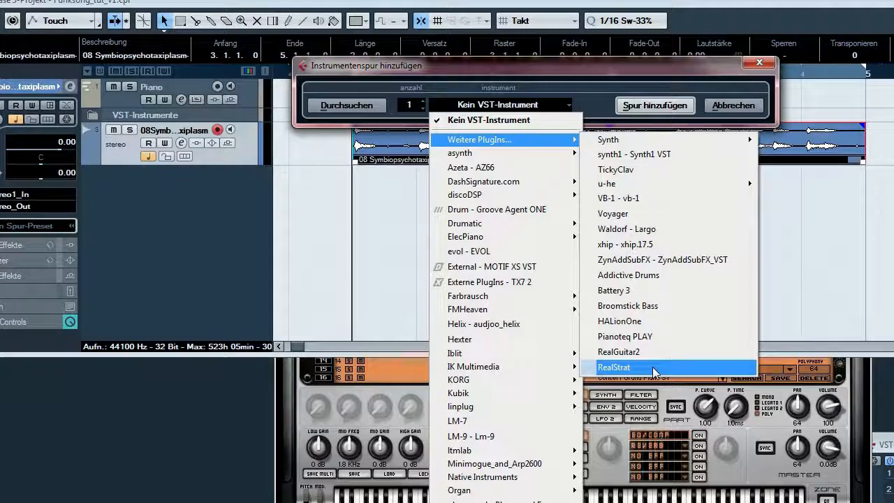
pyautogui.click(653, 366)
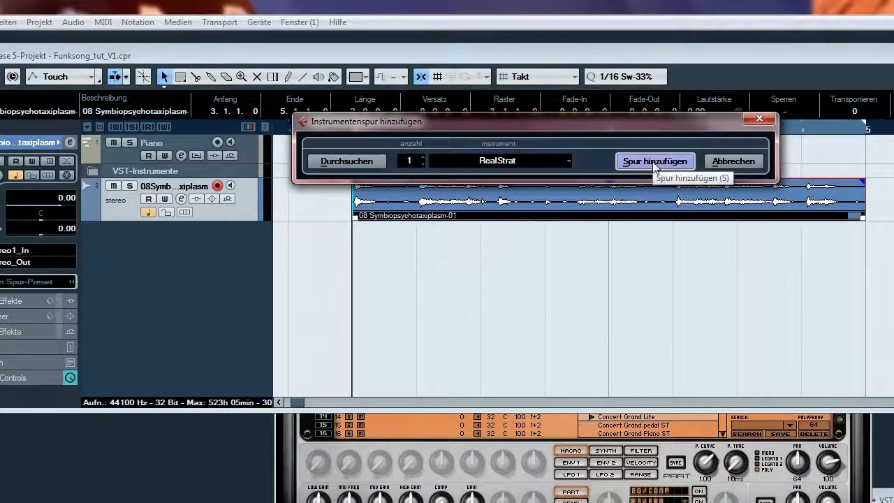
pyautogui.click(655, 162)
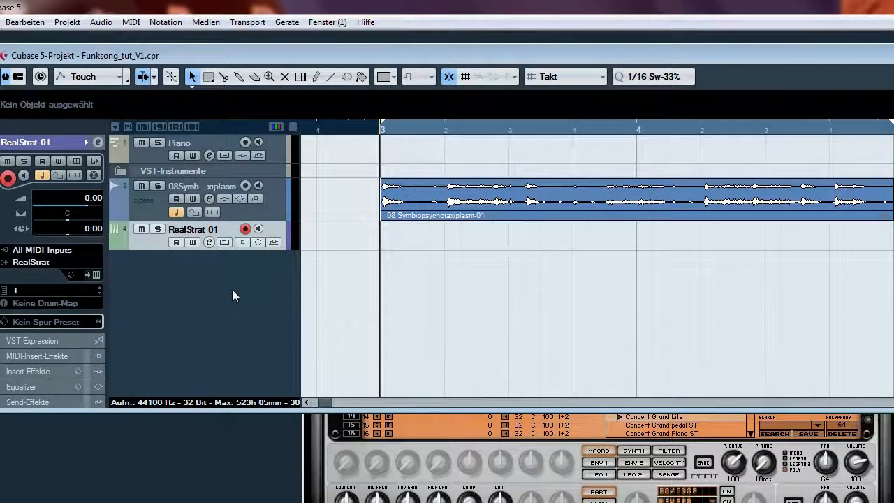
# - View the RealStrat instrument's interface, close it, and listen to the loop again
pyautogui.click(99, 277)
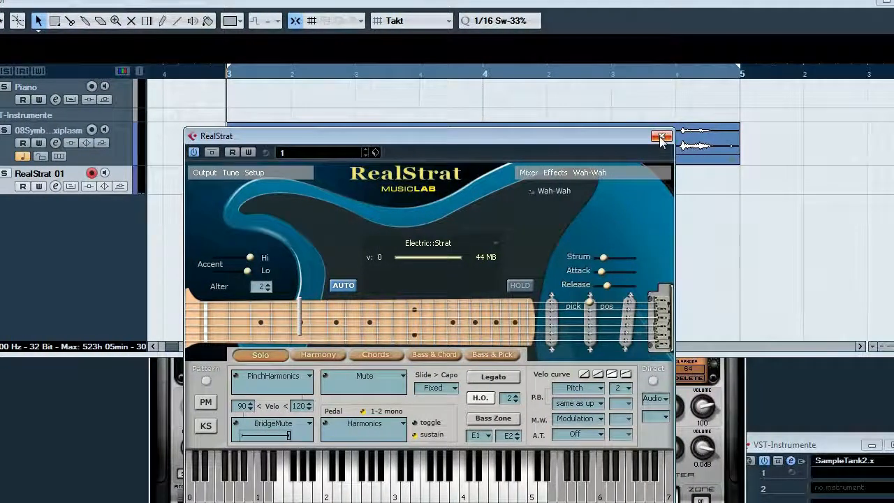
pyautogui.click(661, 137)
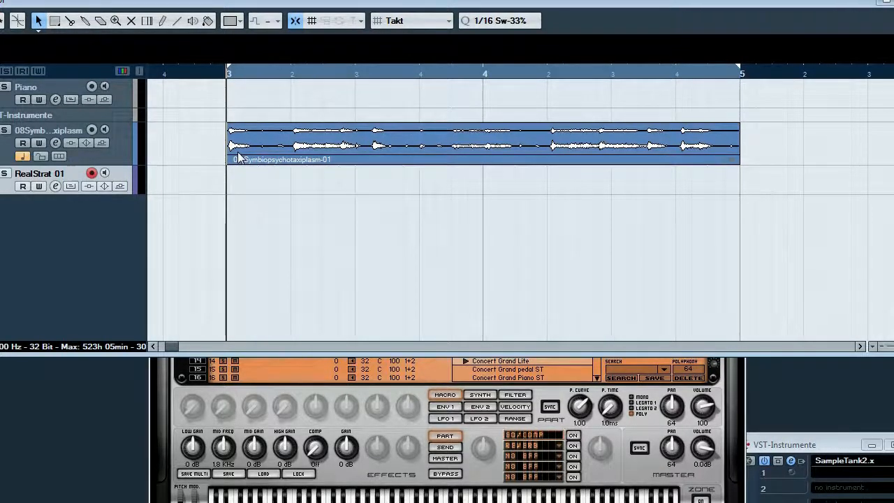
pyautogui.press('space')
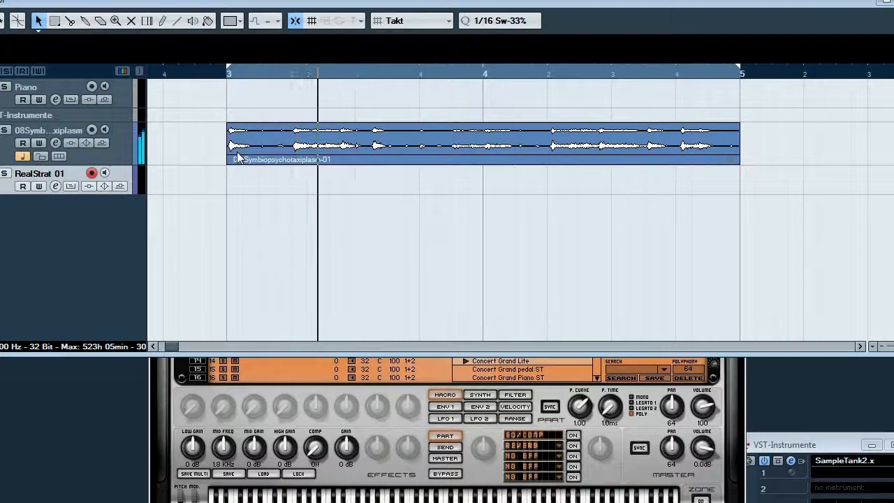
pyautogui.press('space')
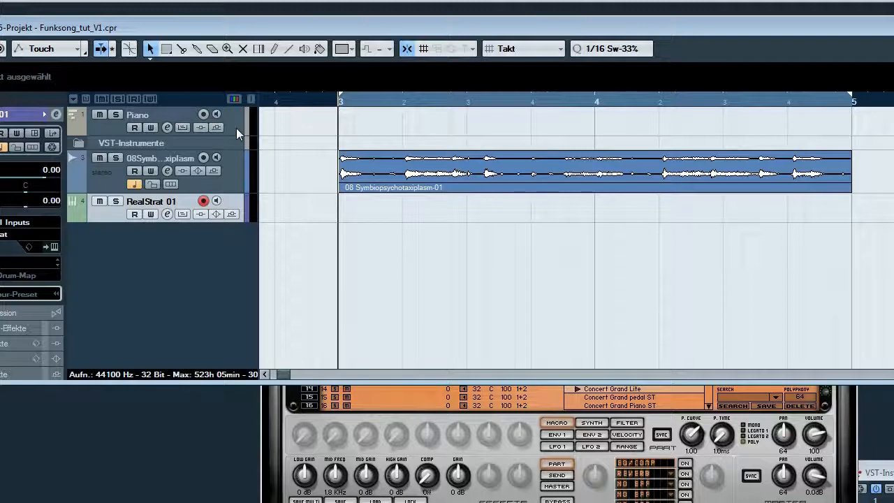
# - Select the Piano track and work out a chord with D2, F#2, A2 and C3 on the SampleTank2 keyboard
pyautogui.click(236, 128)
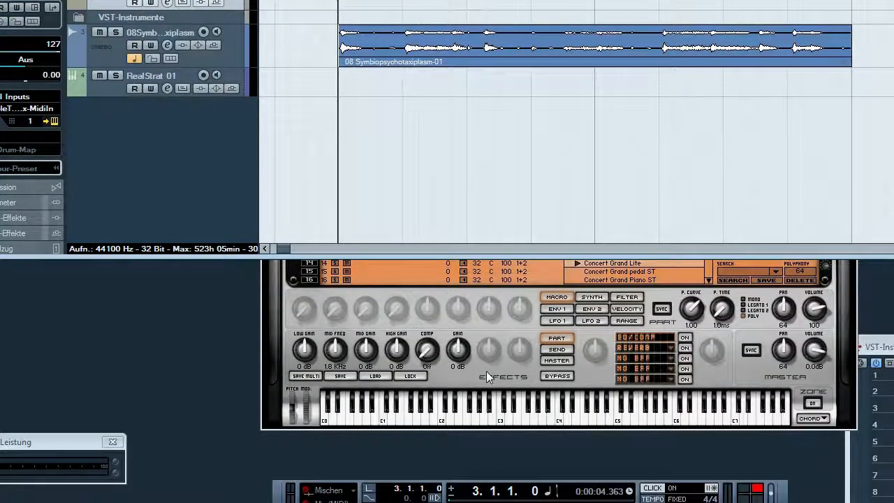
pyautogui.click(486, 371)
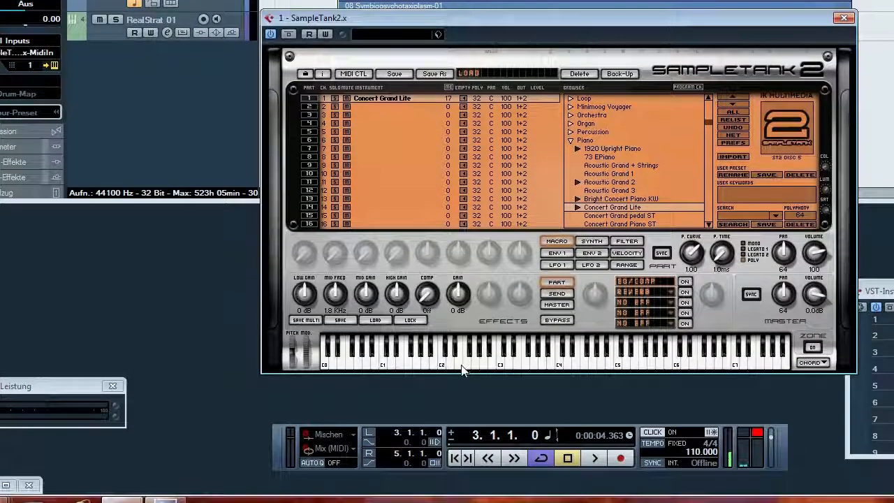
pyautogui.click(453, 365)
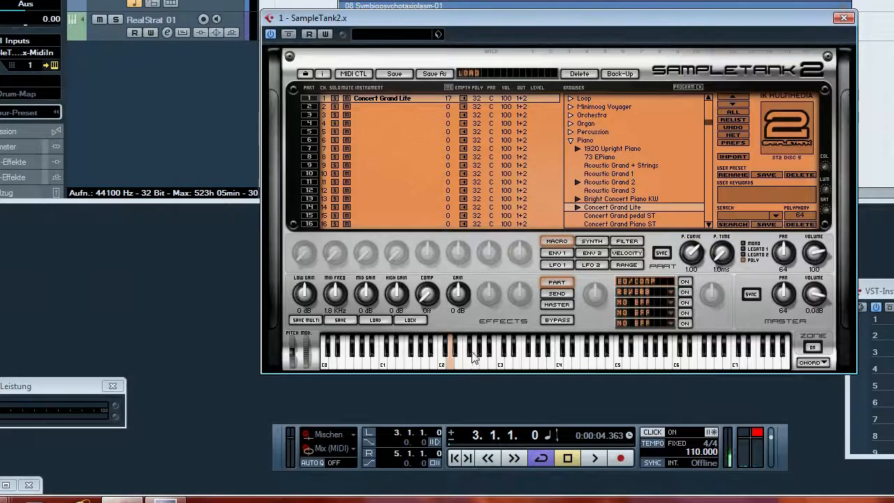
pyautogui.click(472, 356)
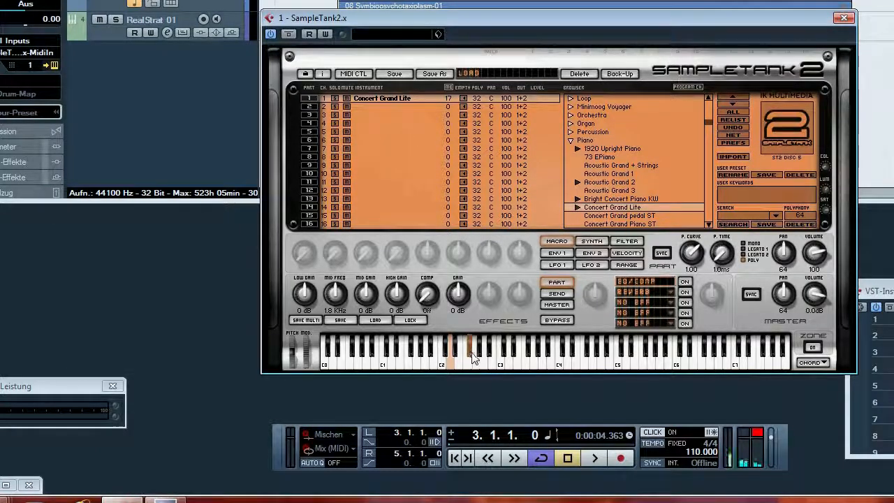
pyautogui.click(487, 366)
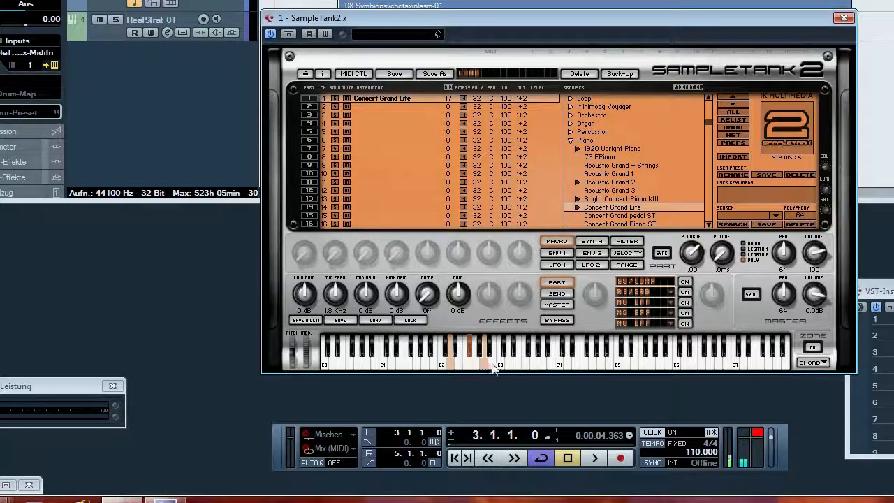
pyautogui.click(500, 364)
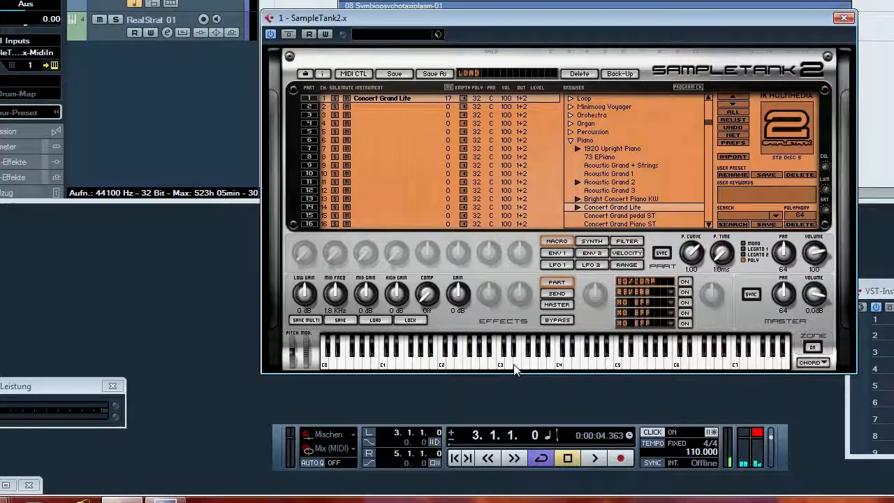
# - Play the loop from bar 3 together with the piano chord, adding E3, to compare the harmony
pyautogui.press('space')
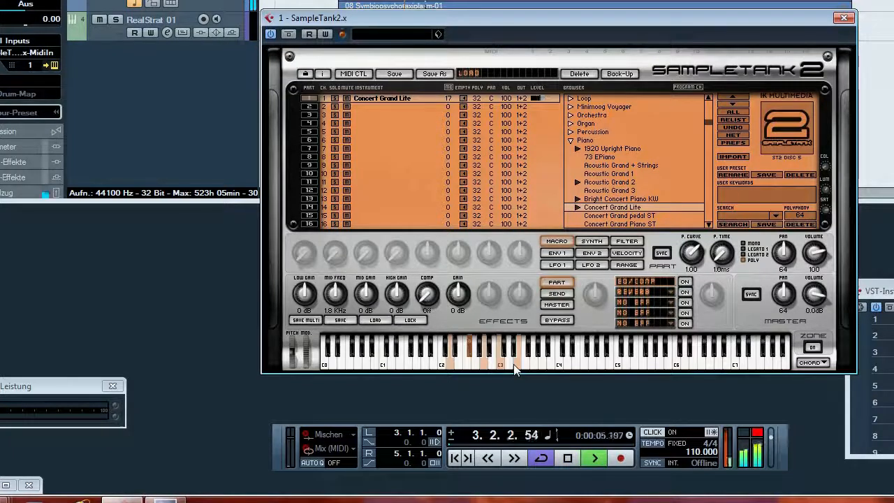
pyautogui.press('space')
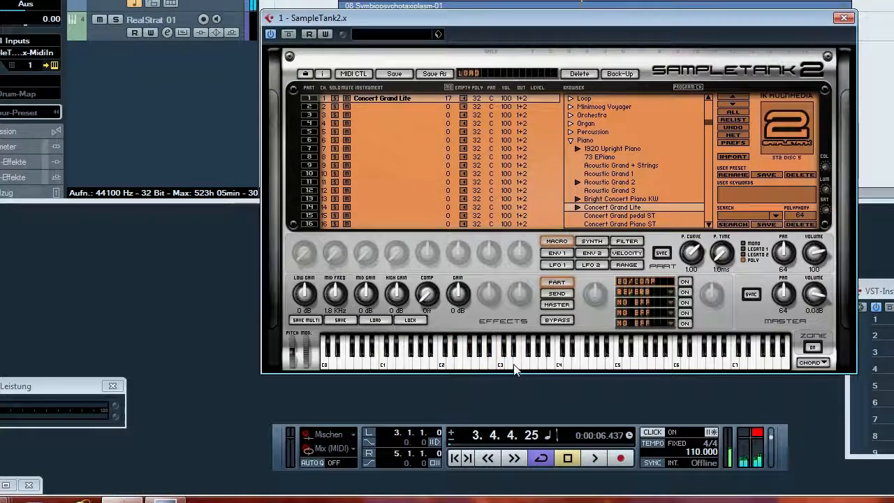
pyautogui.press('space')
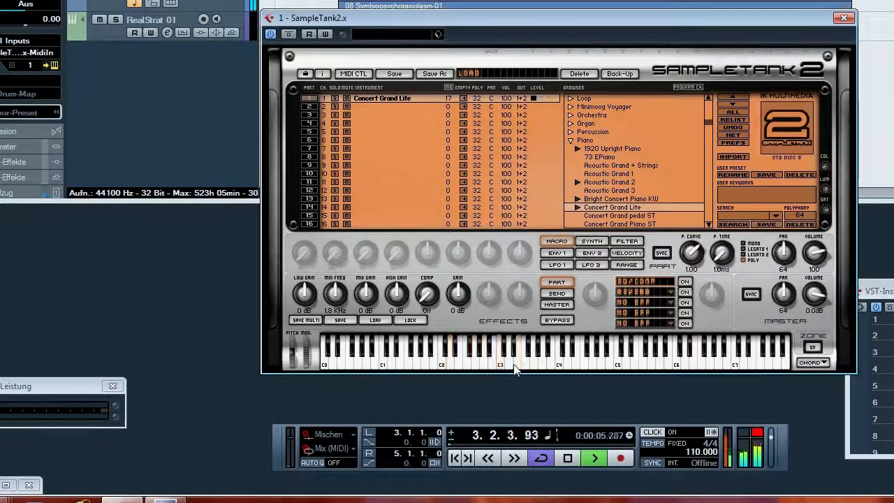
# - Stop playback, select the RealStrat 01 track and open its instrument interface
pyautogui.press('space')
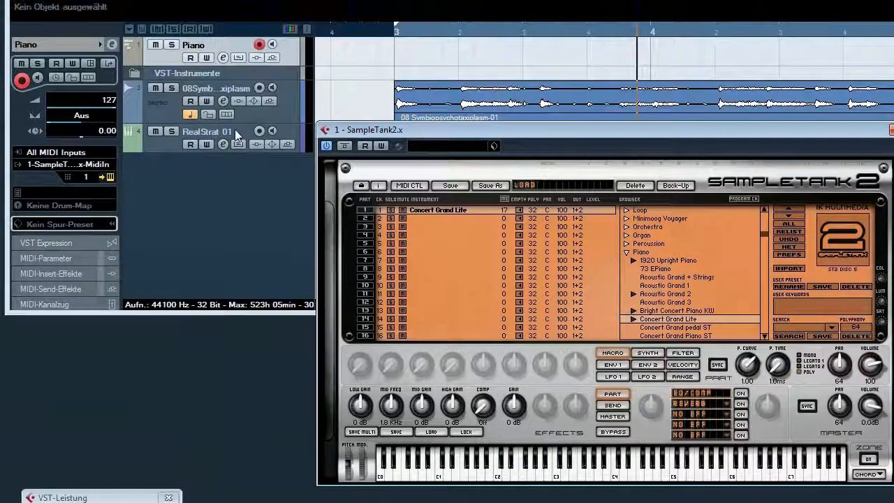
pyautogui.click(181, 23)
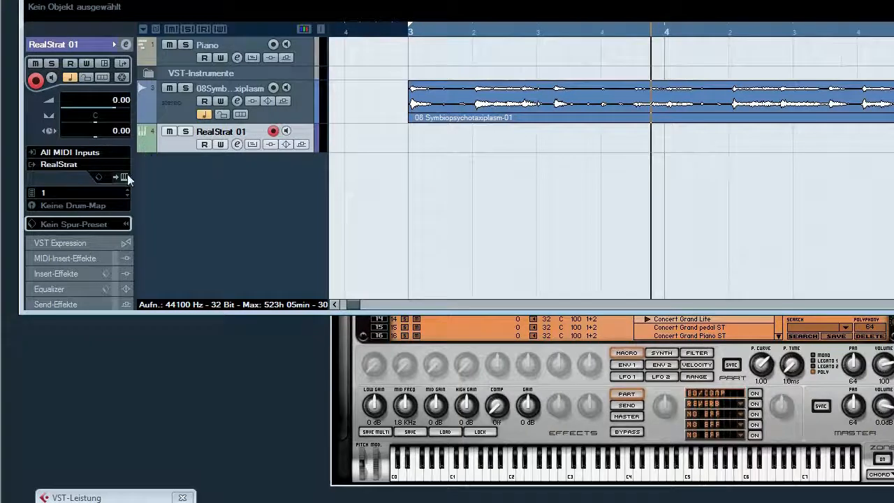
pyautogui.click(109, 176)
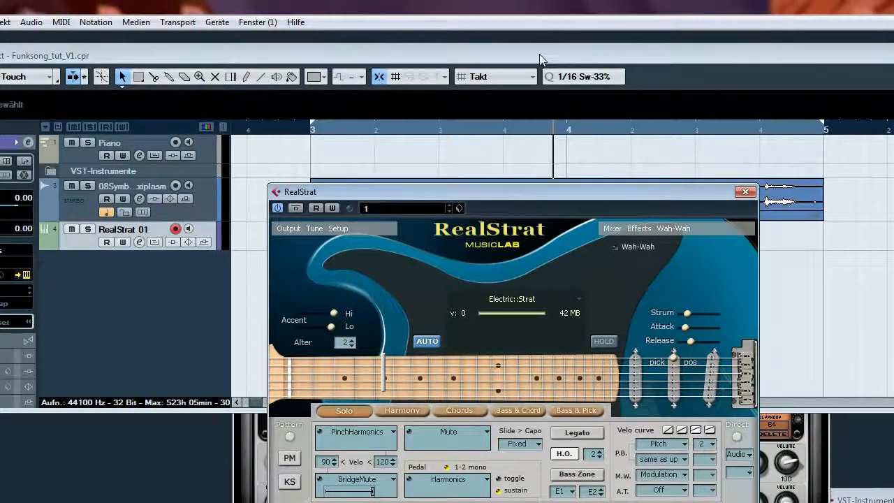
# - Bring the project window to the front and play the loop from bar 3
pyautogui.click(540, 27)
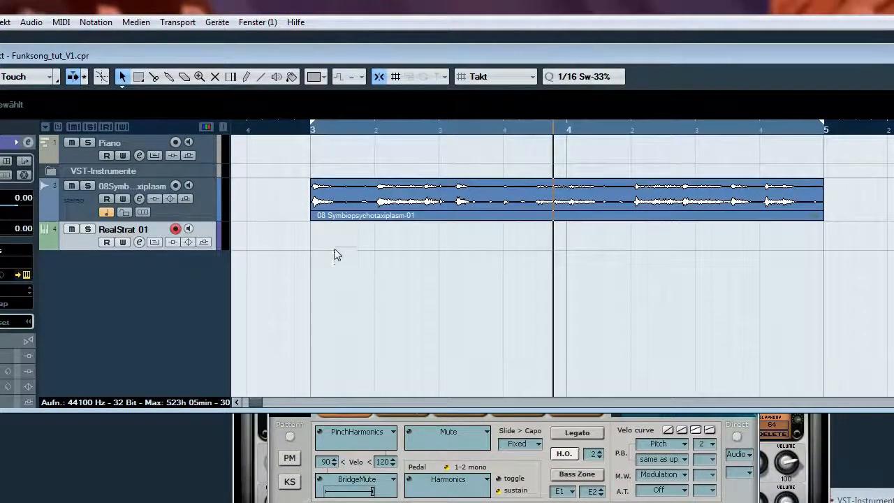
pyautogui.press('1')
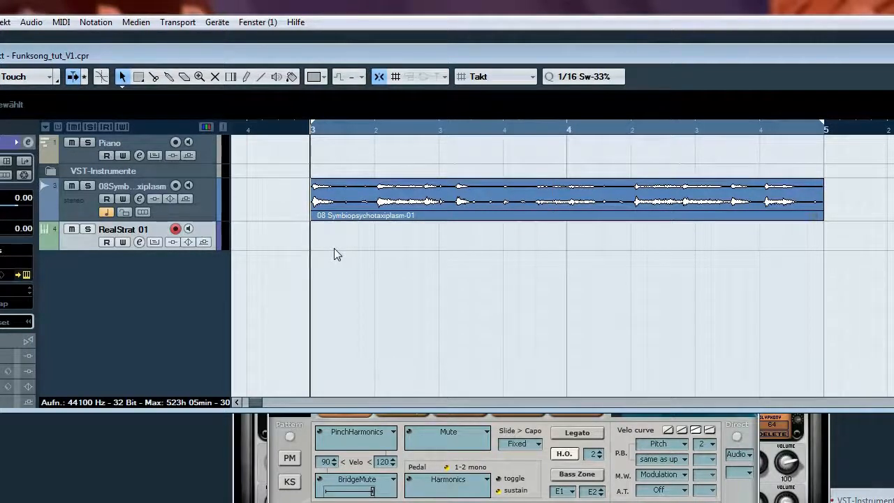
pyautogui.press('space')
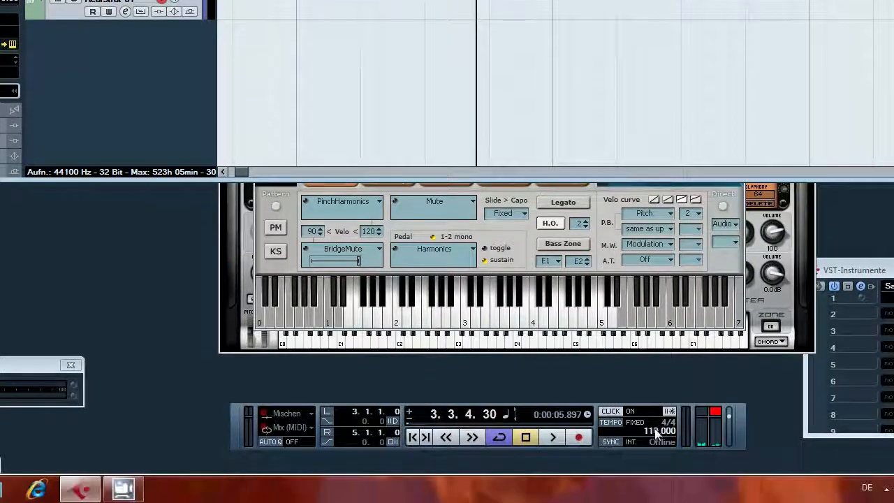
# - Set the fixed project tempo to 100 BPM
pyautogui.doubleClick(657, 432)
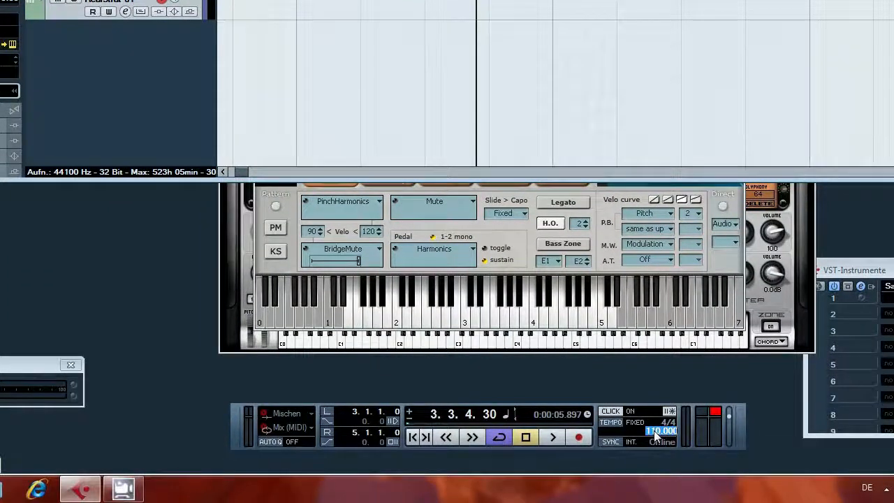
pyautogui.write('100')
pyautogui.press('Return')
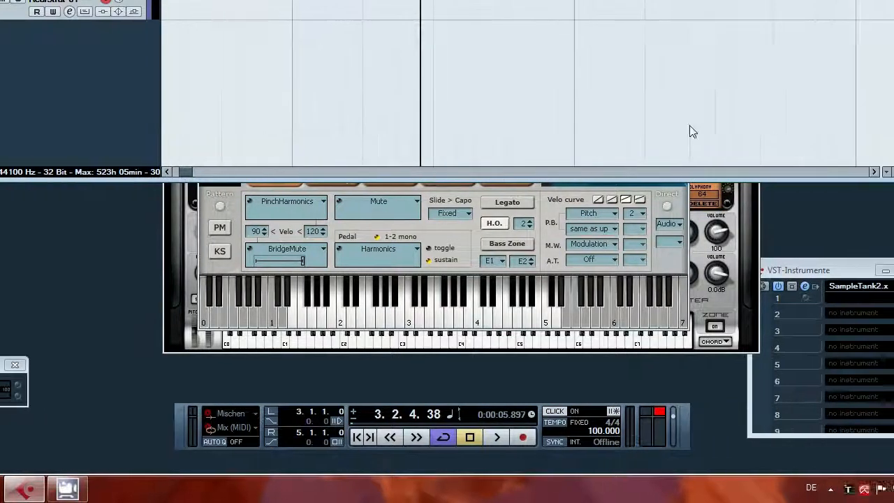
# - Play the loop from bar 3 at the slower tempo while rehearsing the RealStrat guitar along with it
pyautogui.press('KP_1')
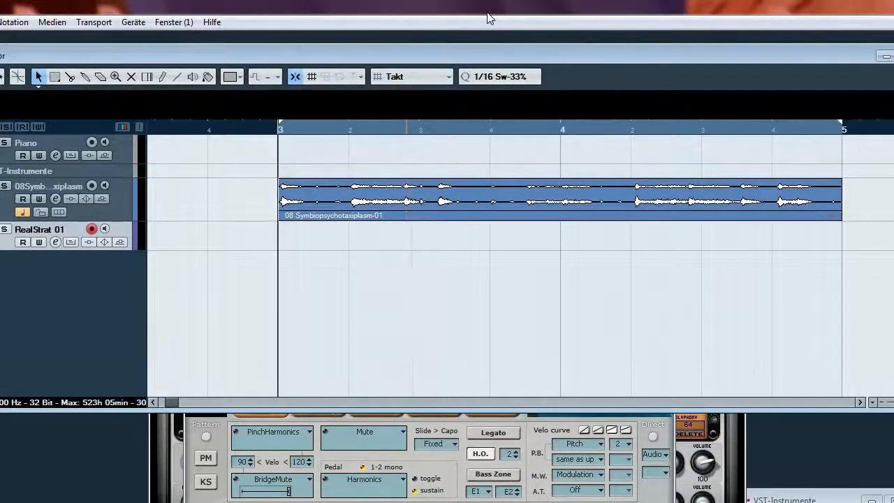
pyautogui.press('space')
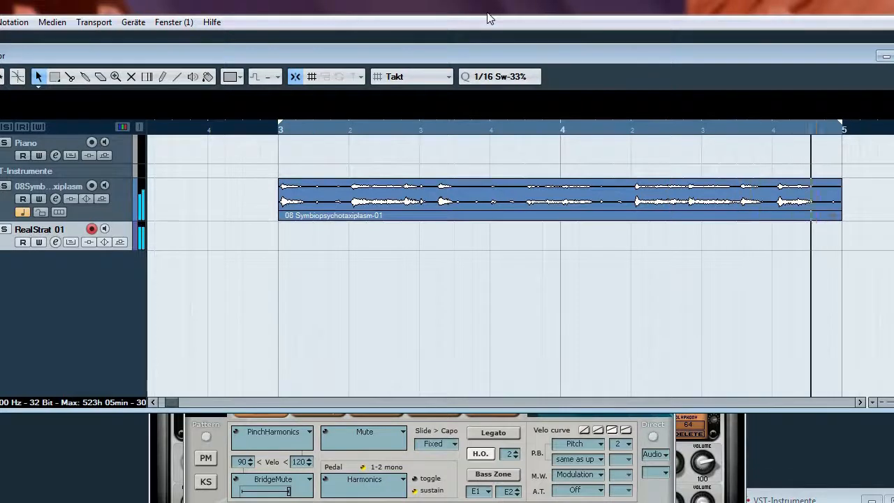
pyautogui.press('space')
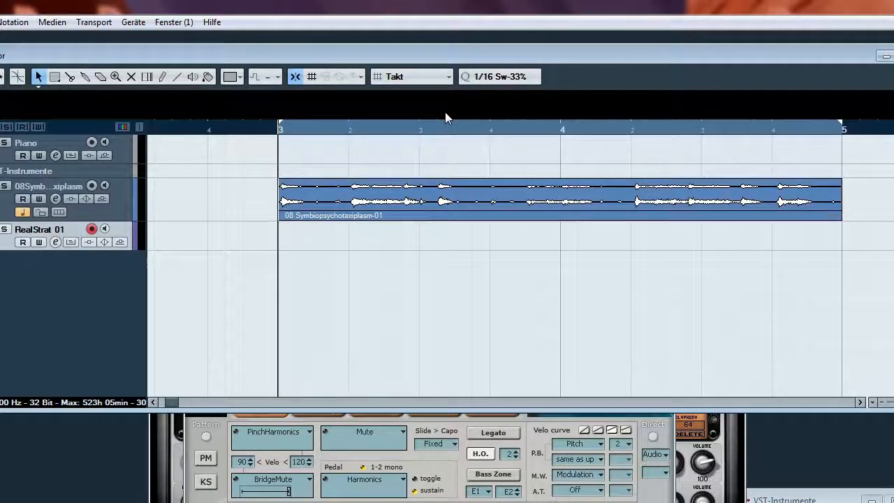
# - Record a guitar take on the RealStrat 01 track from bar 3 alongside the loop, and play it back
pyautogui.press('KP_Multiply')
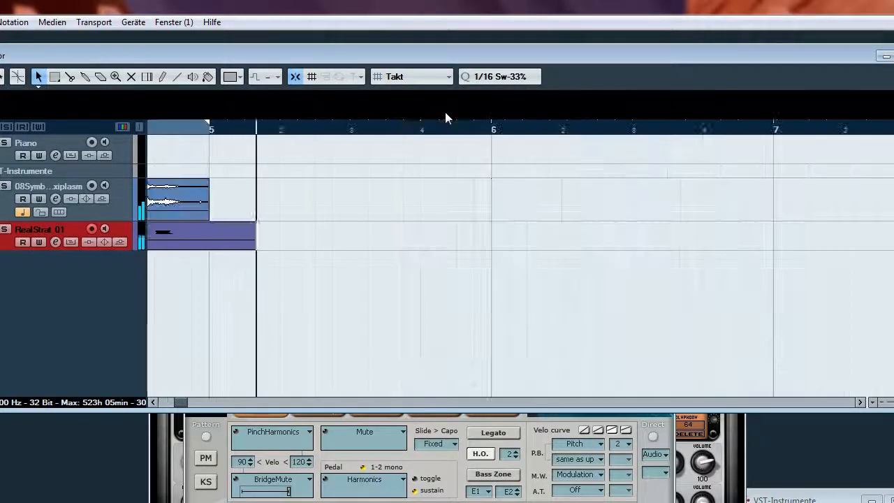
pyautogui.press('space')
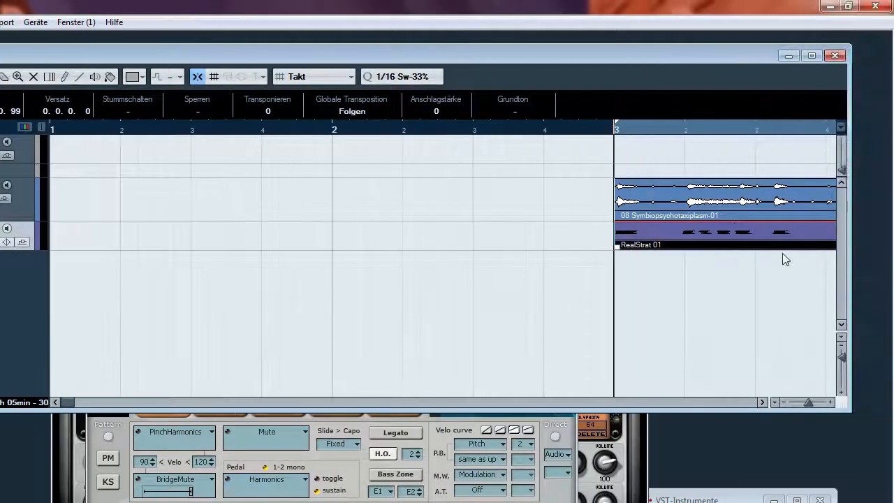
pyautogui.press('space')
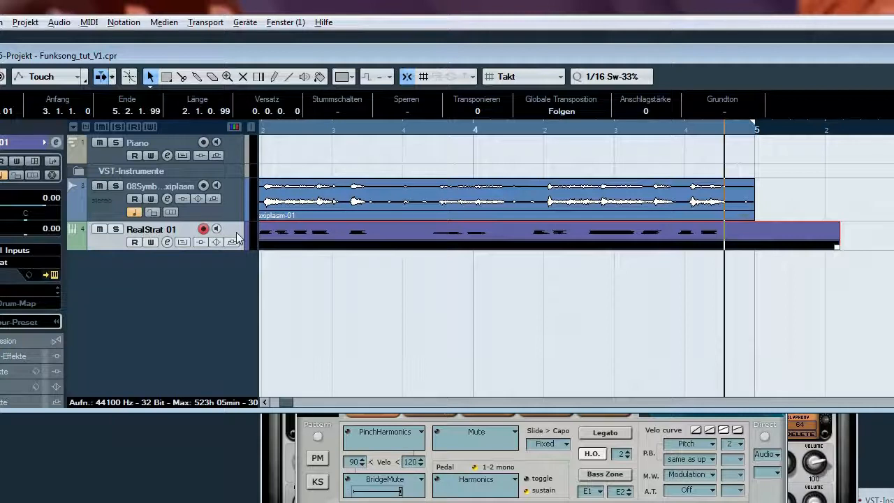
# - Enlarge the RealStrat 01 track's height in the track list and mute the audio loop track
pyautogui.hotkey('alt', 'Down')
pyautogui.hotkey('alt', 'Down')
pyautogui.hotkey('alt', 'Down')
pyautogui.hotkey('alt', 'Down')
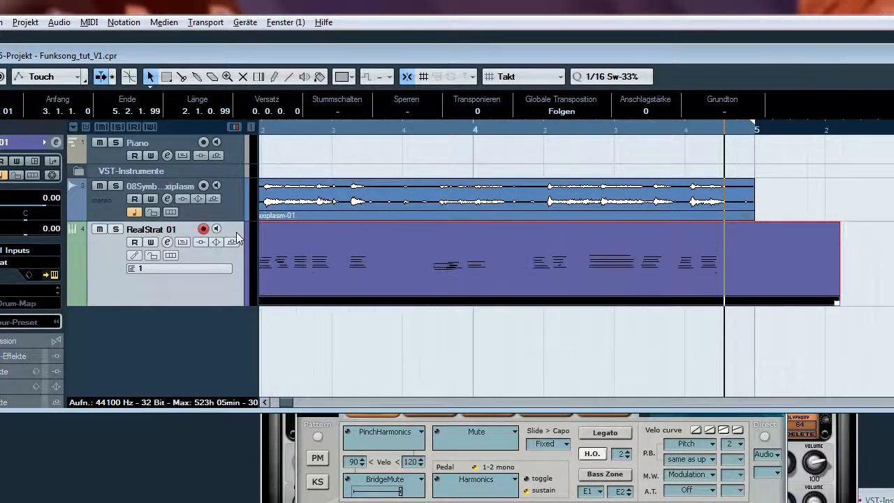
pyautogui.hotkey('alt', 'Down')
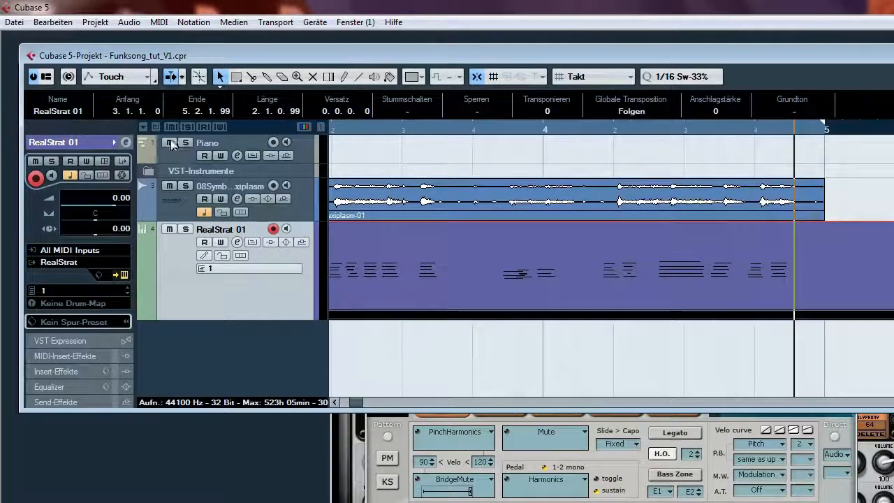
pyautogui.click(170, 186)
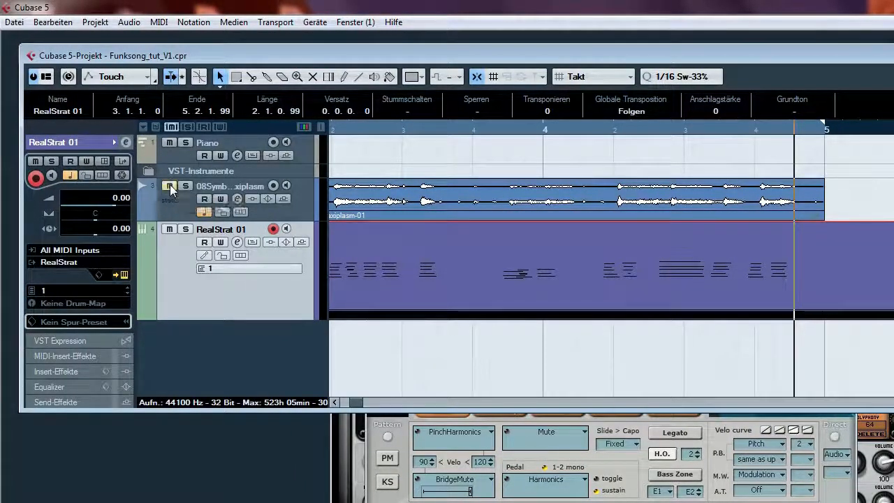
# - Open the recorded RealStrat part in the Key Editor, play it, and inspect the very short D#3 note near beat 2 of bar 3
pyautogui.doubleClick(382, 264)
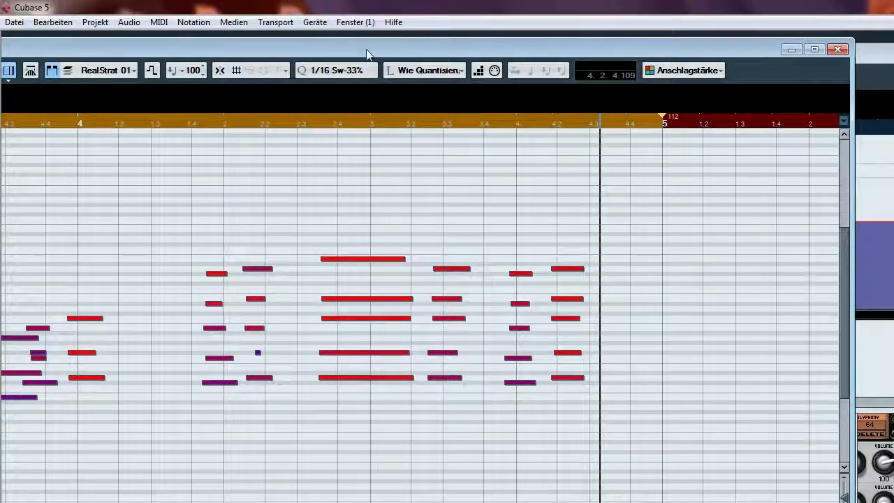
pyautogui.doubleClick(361, 19)
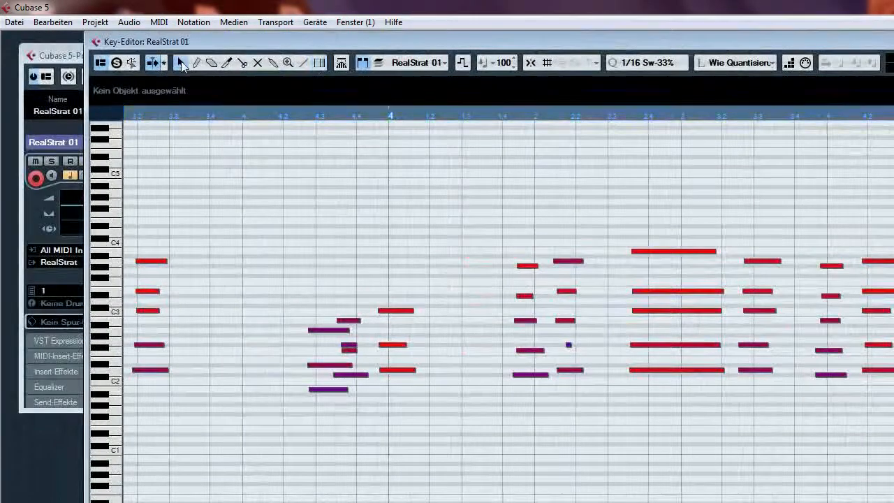
pyautogui.press('space')
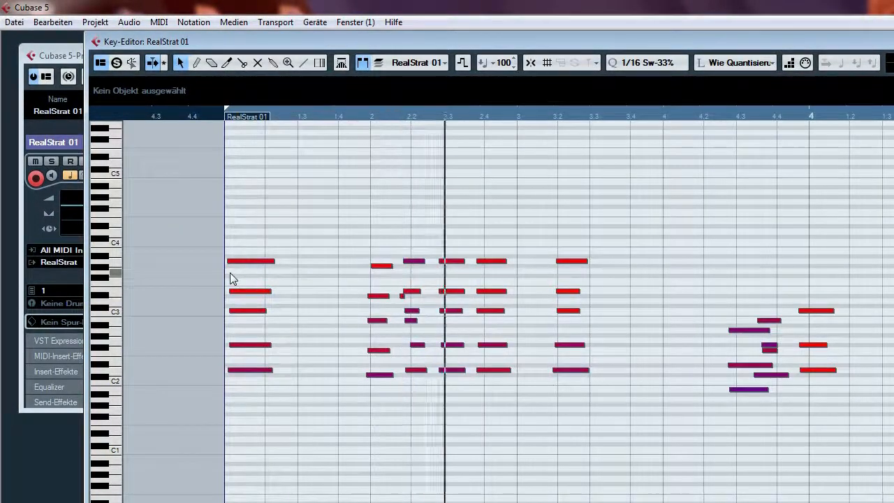
pyautogui.click(401, 296)
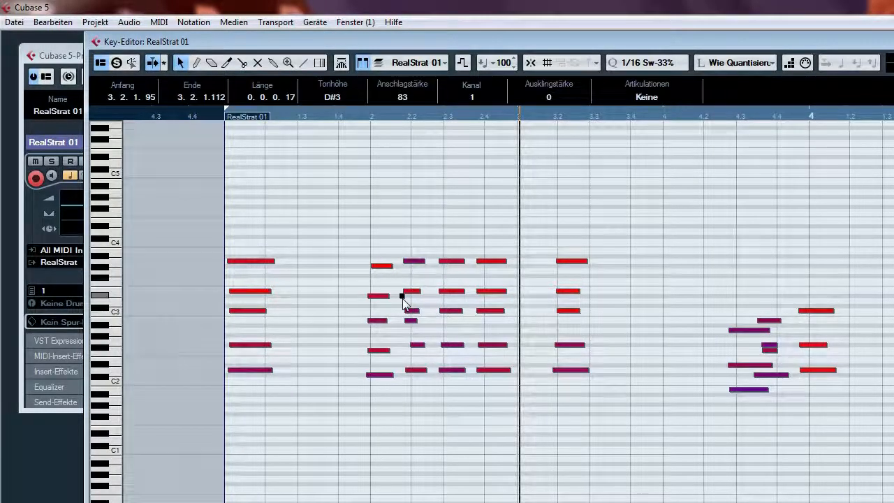
pyautogui.press('Right')
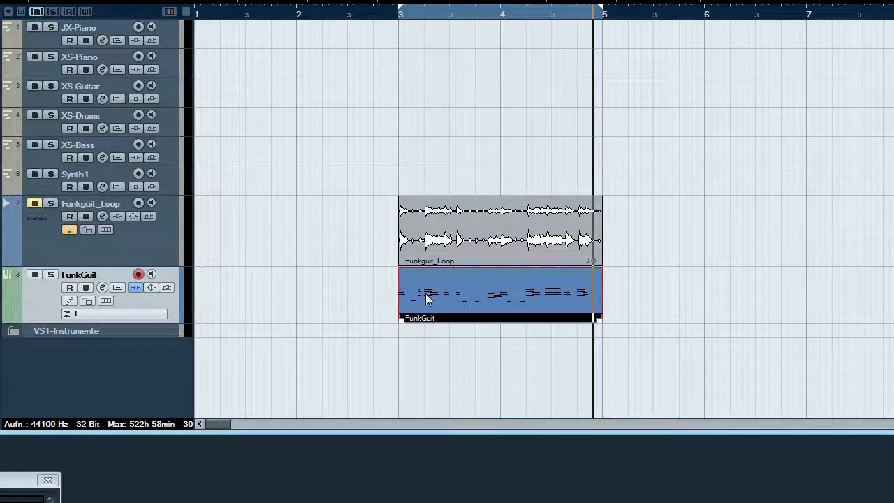
# - Play the edited FunkGuit part from bar 3 in the Funksong_V2 project, stop, and return to bar 3
pyautogui.press('KP_1')
pyautogui.press('space')
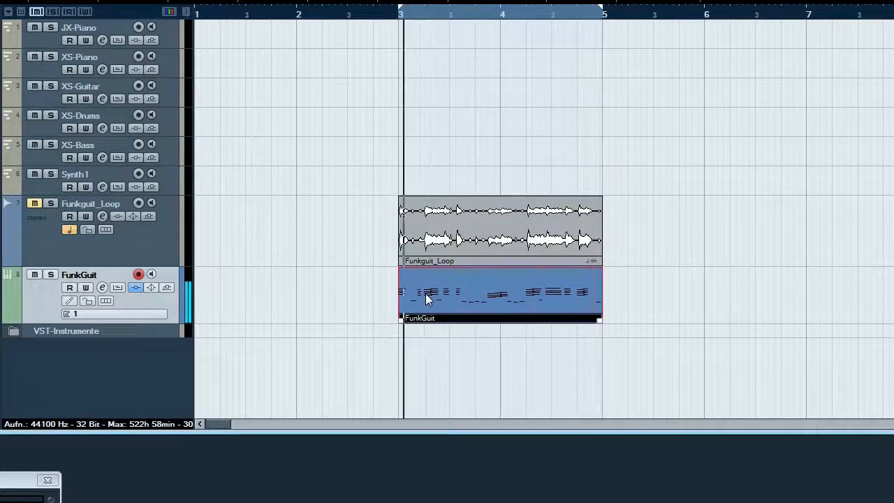
pyautogui.press('space')
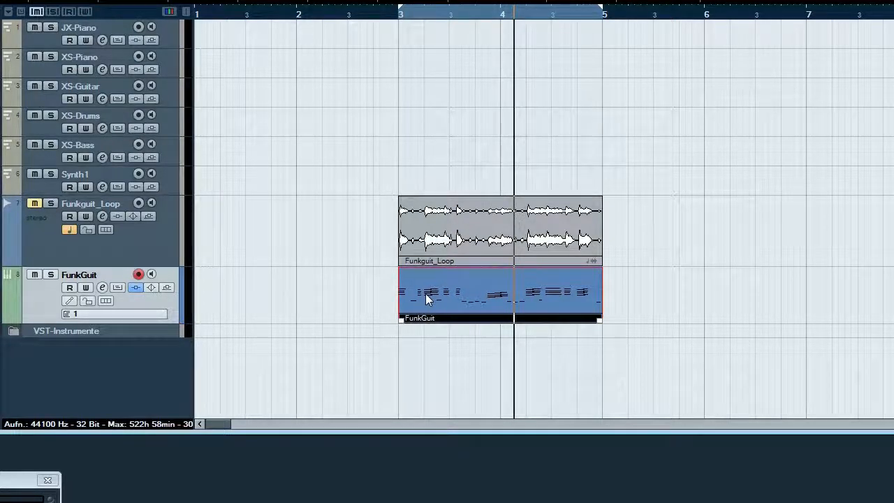
pyautogui.press('KP_1')
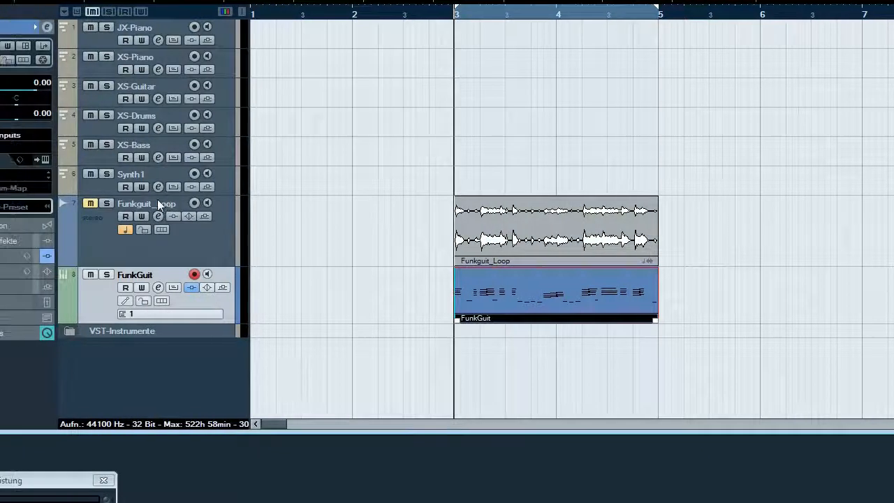
# - Solo the Funkguit_Loop and FunkGuit tracks, clear both solos again, and unmute Funkguit_Loop
pyautogui.click(191, 204)
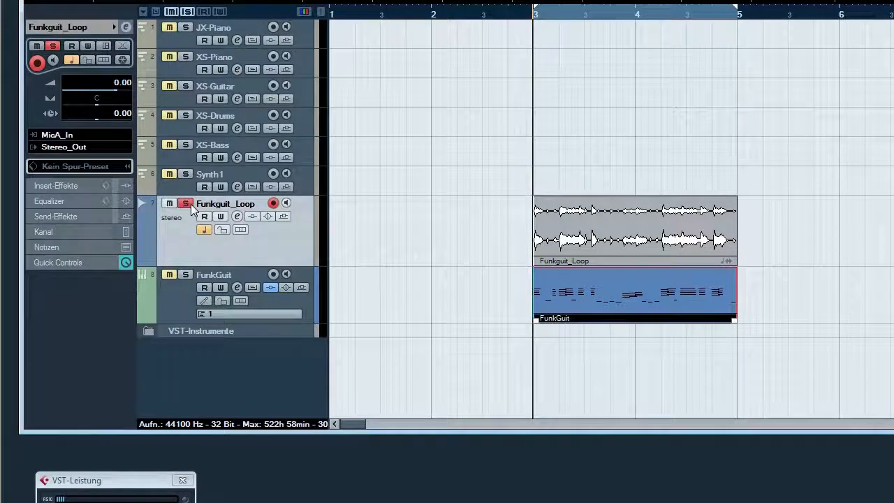
pyautogui.click(185, 275)
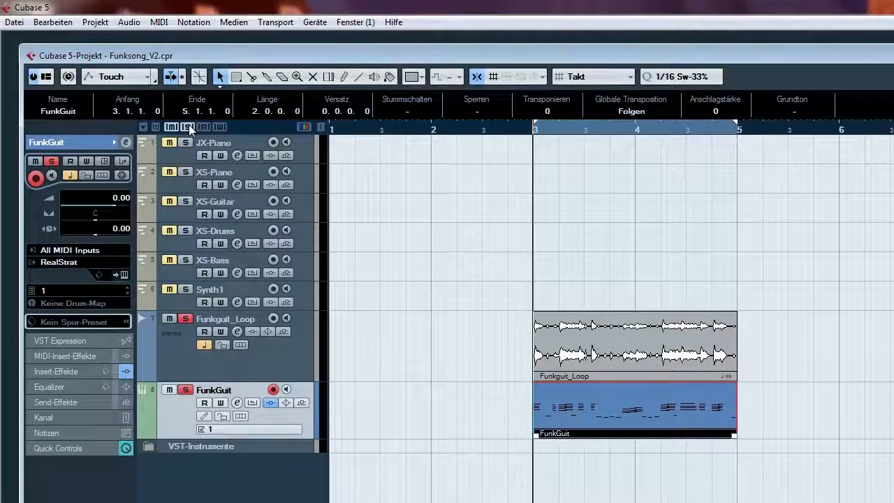
pyautogui.click(185, 203)
pyautogui.click(171, 321)
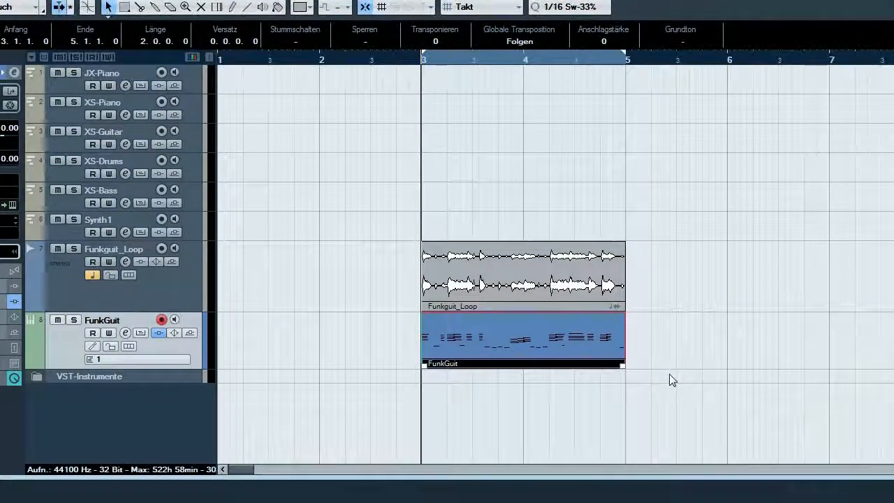
# - Play both guitar tracks together, muting and unmuting FunkGuit and Funkguit_Loop in turn to compare them
pyautogui.press('space')
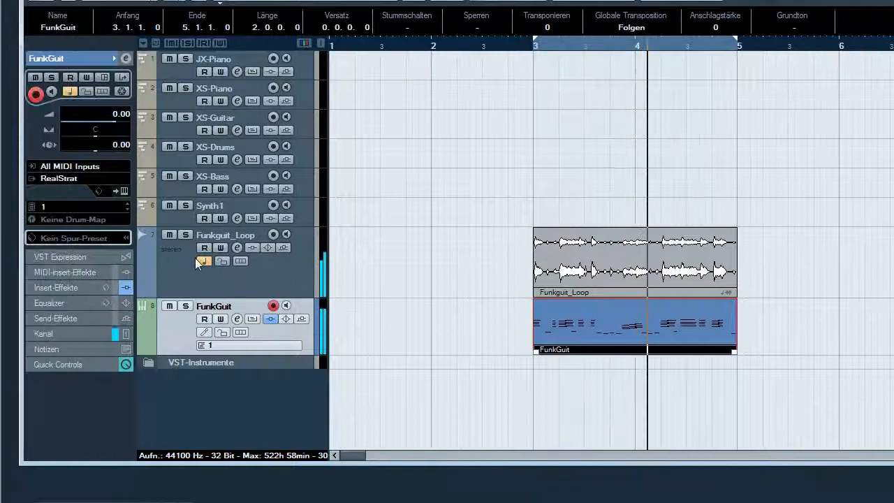
pyautogui.click(169, 305)
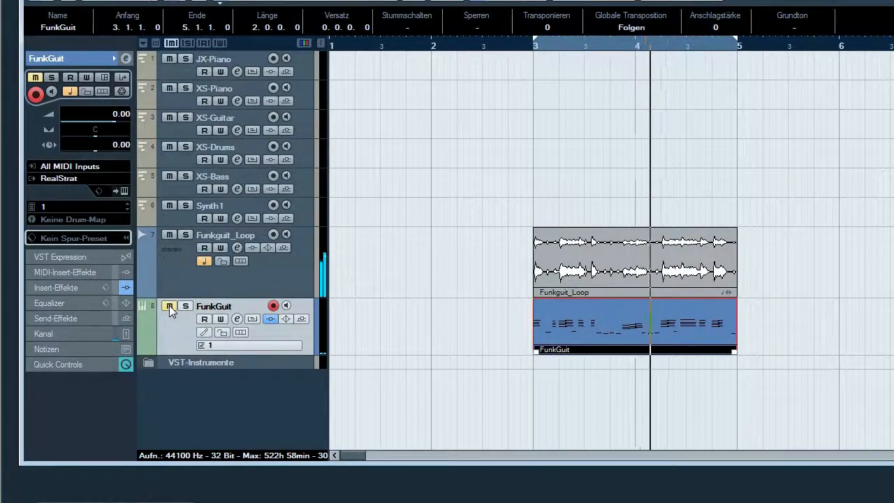
pyautogui.click(169, 305)
pyautogui.click(164, 235)
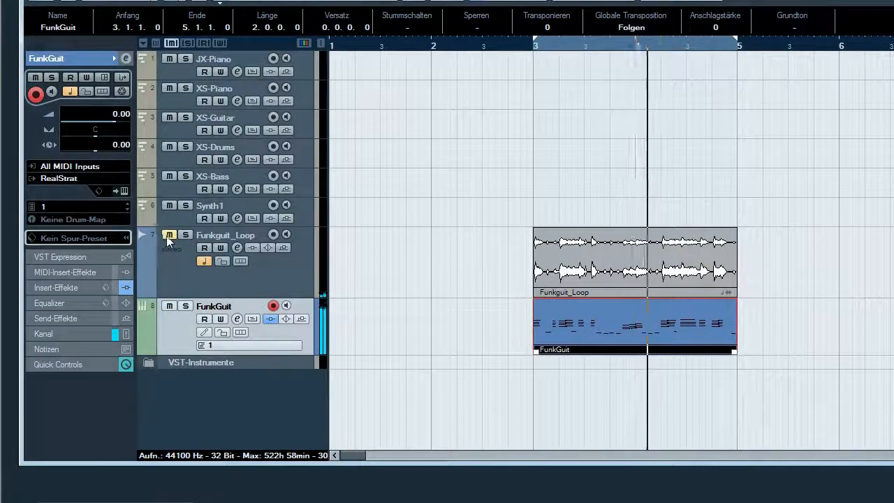
pyautogui.click(166, 236)
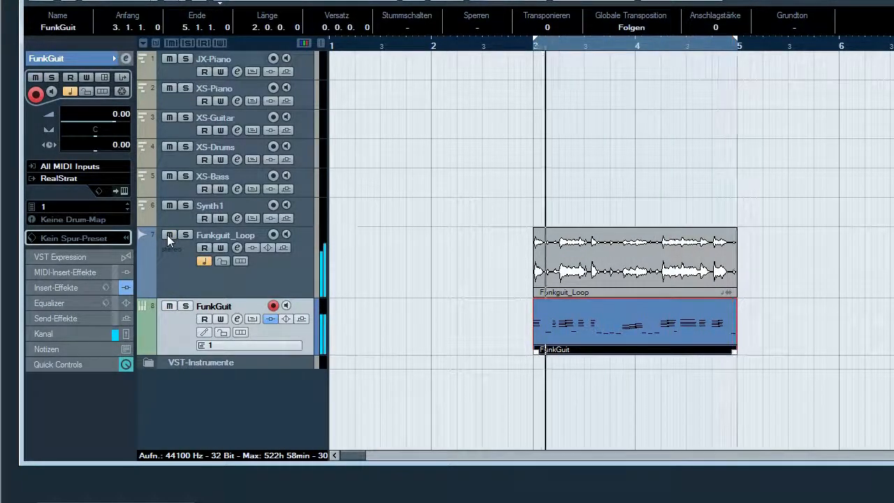
# - Mute the Funkguit_Loop track and open the FunkGuit part in the Key Editor, showing its first notes at bar 3
pyautogui.click(167, 234)
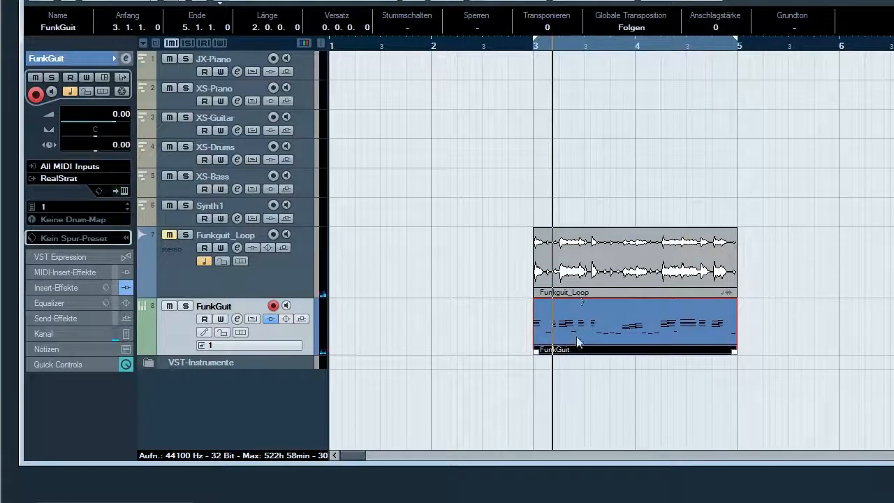
pyautogui.doubleClick(653, 336)
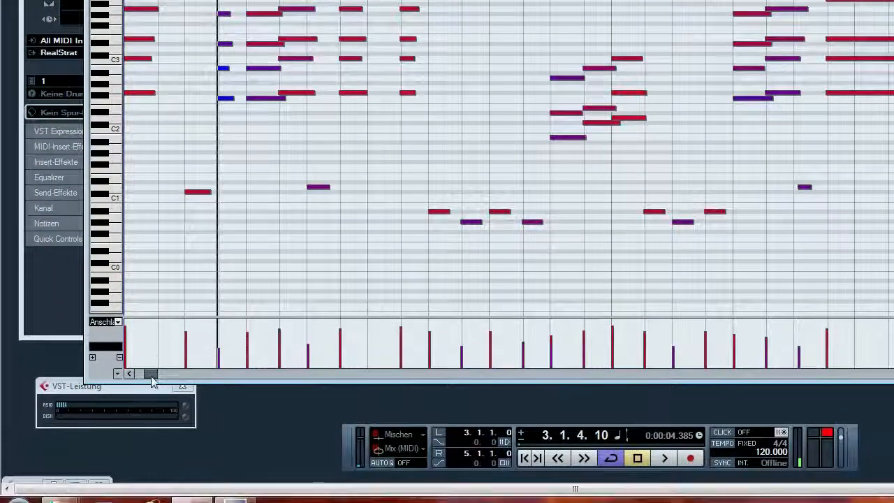
pyautogui.moveTo(151, 377); pyautogui.dragTo(148, 372)
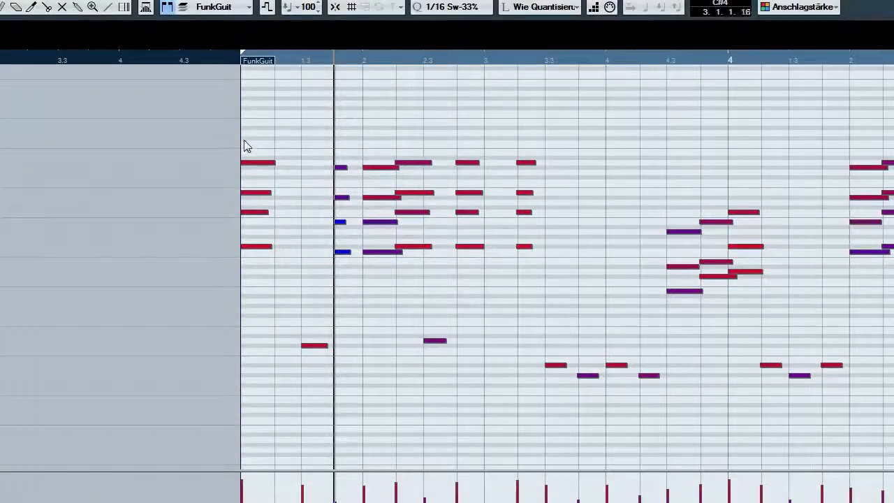
# - Play the FunkGuit part in the Key Editor several times, returning to bar 3 before each playback
pyautogui.press('space')
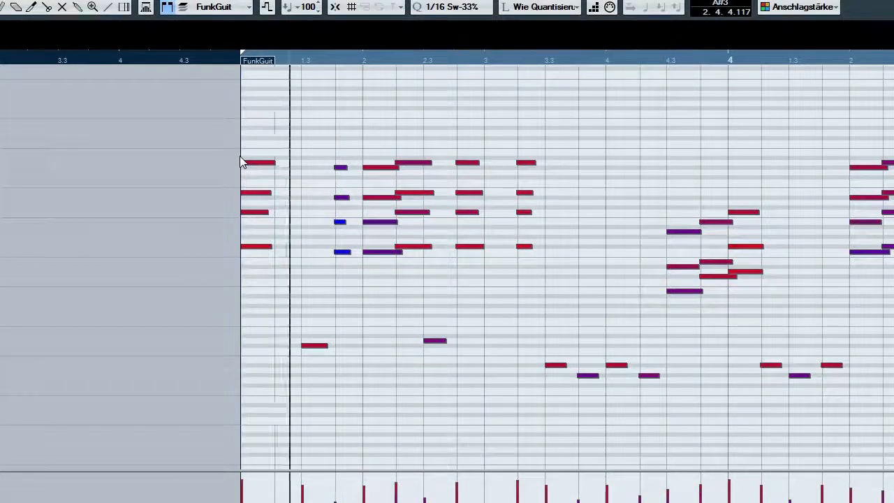
pyautogui.press('KP_1')
pyautogui.press('space')
pyautogui.press('space')
pyautogui.press('KP_1')
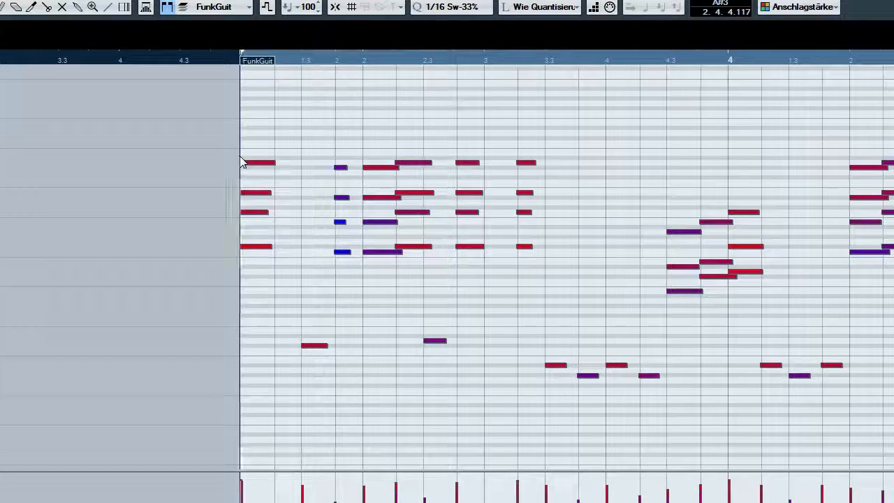
pyautogui.press('space')
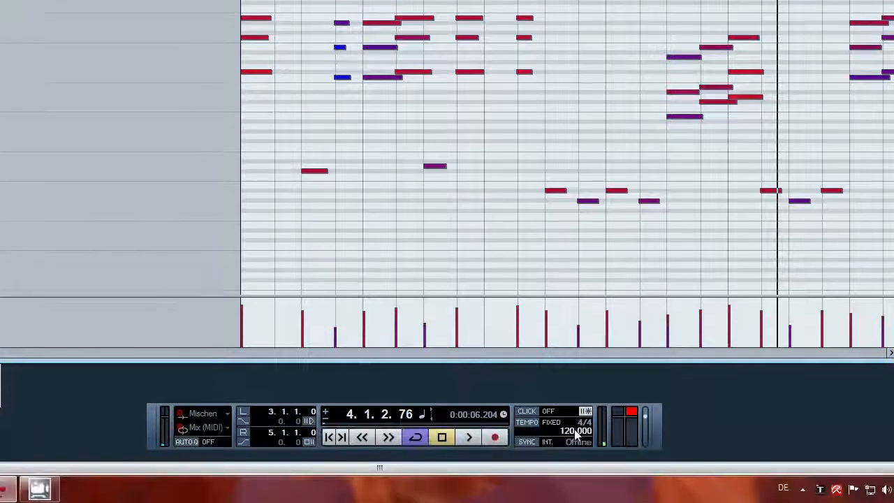
# - Stop playback and set the fixed project tempo to 90
pyautogui.click(577, 431)
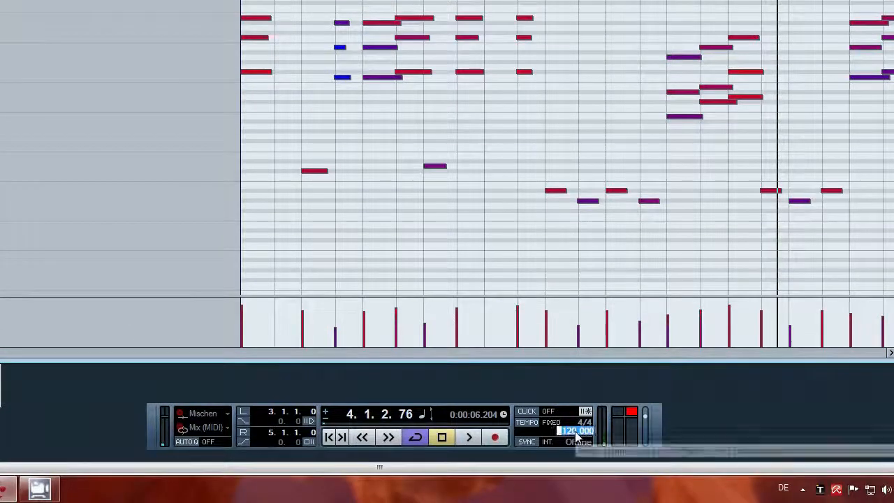
pyautogui.write('90')
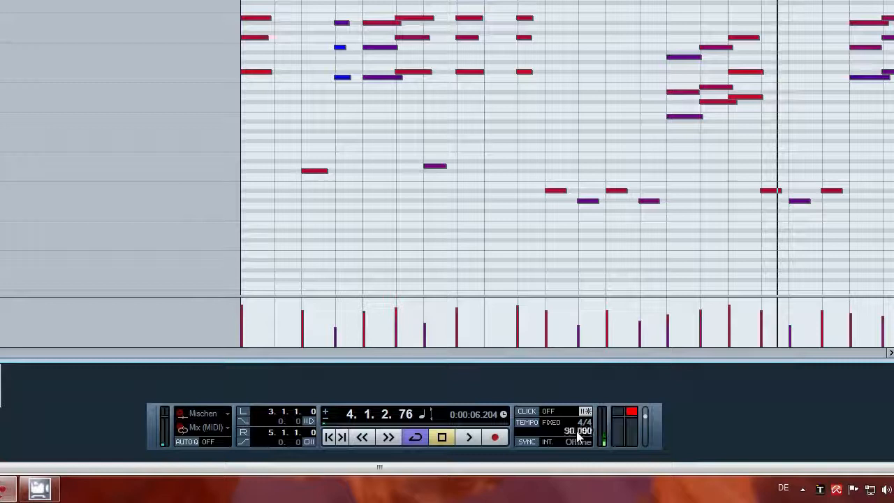
pyautogui.press('Return')
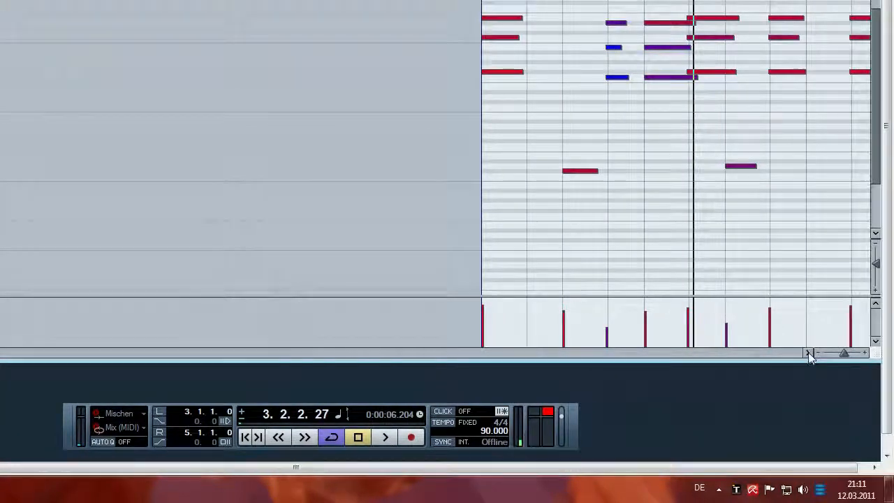
# - Examine the low C#1 note at 3.1.3, between the first two chords of the FunkGuit part
pyautogui.click(890, 352)
pyautogui.click(808, 352)
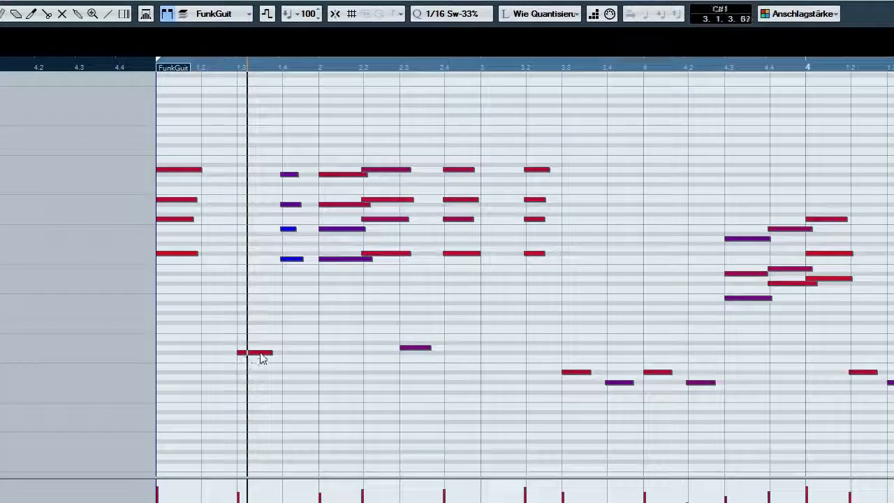
pyautogui.click(260, 357)
pyautogui.click(226, 338)
pyautogui.click(265, 353)
pyautogui.click(246, 335)
pyautogui.click(271, 353)
pyautogui.click(250, 333)
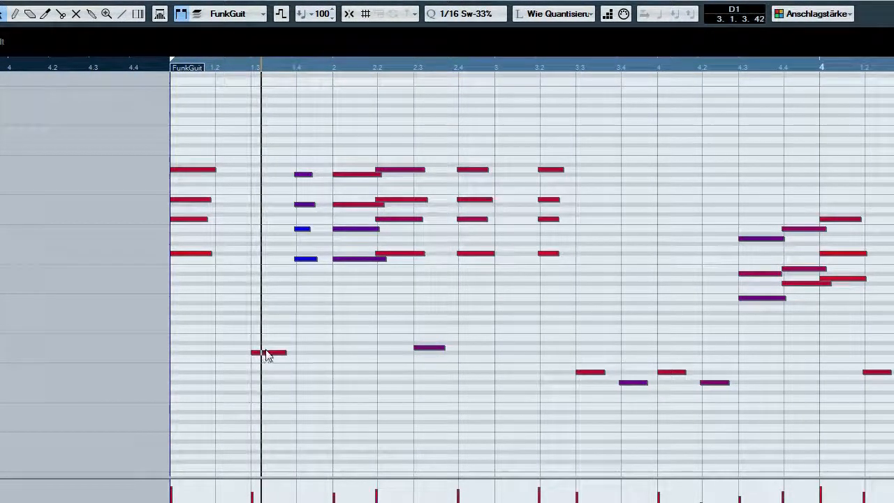
pyautogui.click(268, 353)
pyautogui.click(262, 333)
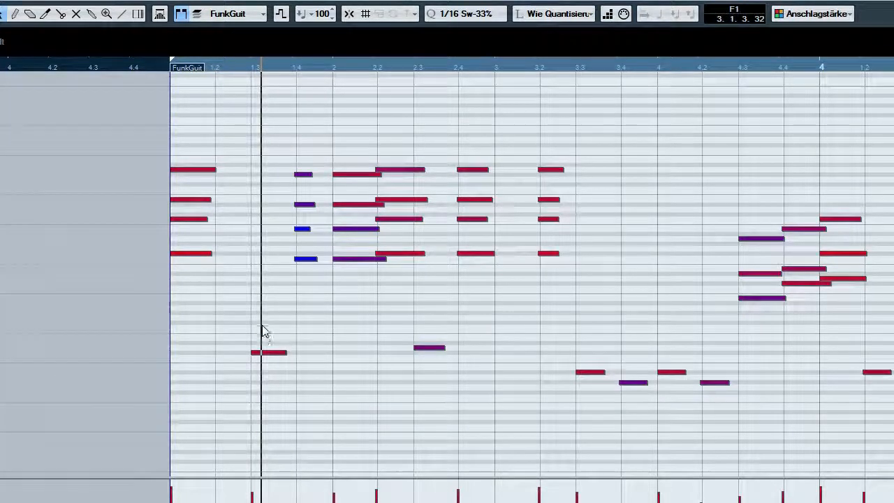
# - Examine the four stacked notes of the chord at 3.2 and compare them with the chord at 3.1
pyautogui.click(360, 176)
pyautogui.click(362, 203)
pyautogui.click(362, 231)
pyautogui.click(358, 259)
pyautogui.click(229, 200)
# - Play the part from the low note at 3.1.3, then again from about 3.1.4, stopping after each playback
pyautogui.click(254, 96)
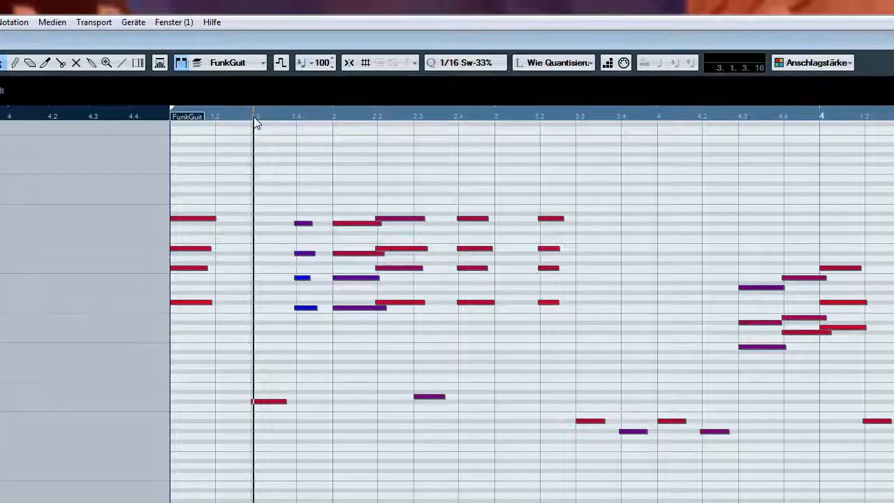
pyautogui.press('space')
pyautogui.press('space')
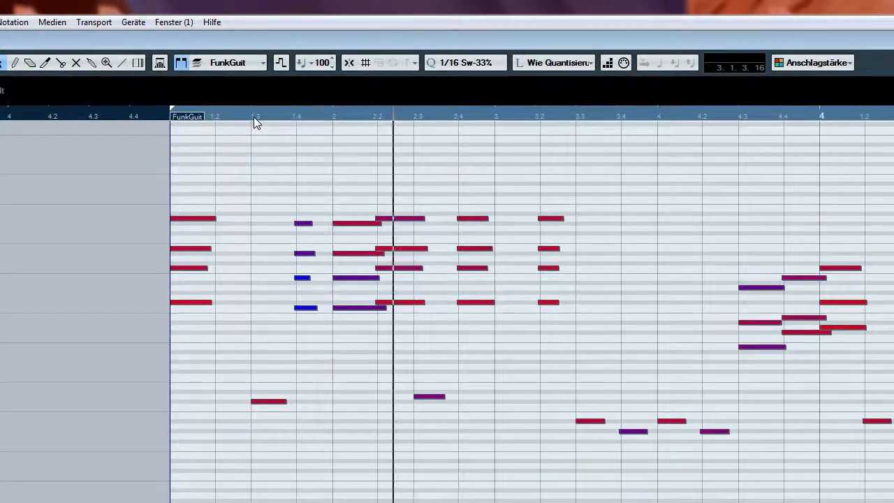
pyautogui.click(311, 112)
pyautogui.press('space')
pyautogui.press('space')
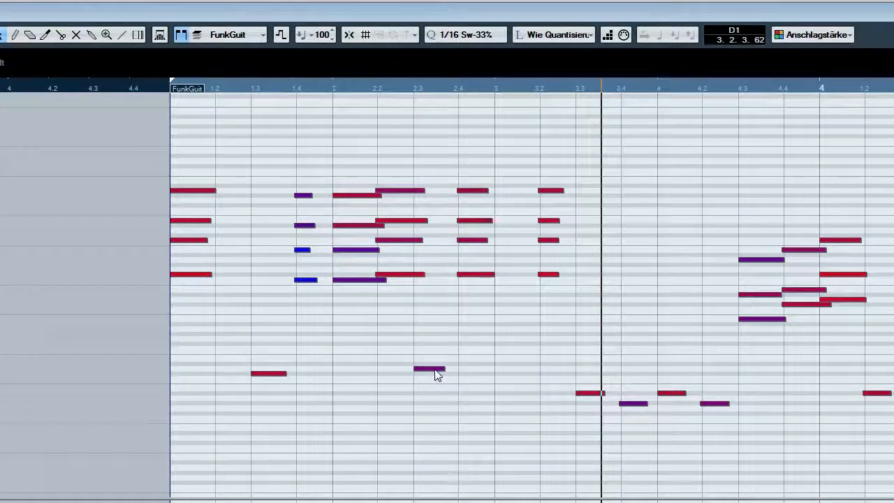
# - Select the low D1 note at 3.2.3 and examine its position and pitch
pyautogui.click(434, 369)
pyautogui.click(422, 354)
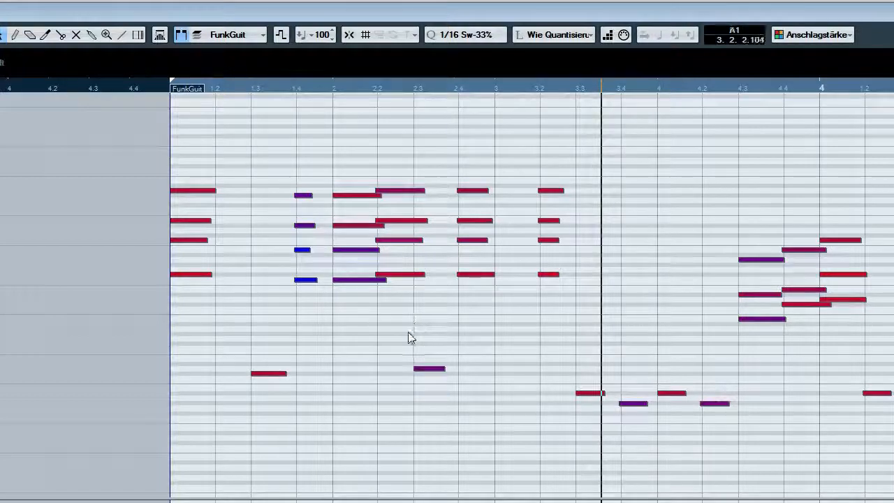
pyautogui.click(430, 370)
pyautogui.click(427, 351)
pyautogui.click(427, 369)
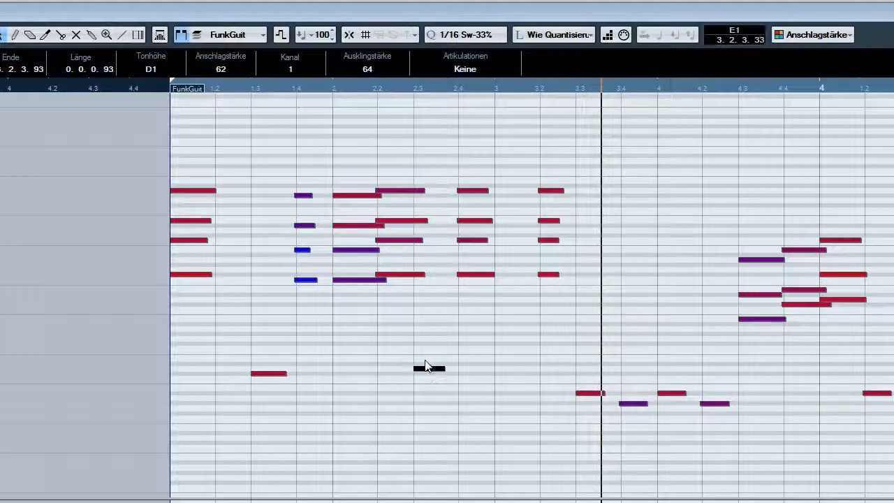
pyautogui.click(427, 358)
pyautogui.click(428, 371)
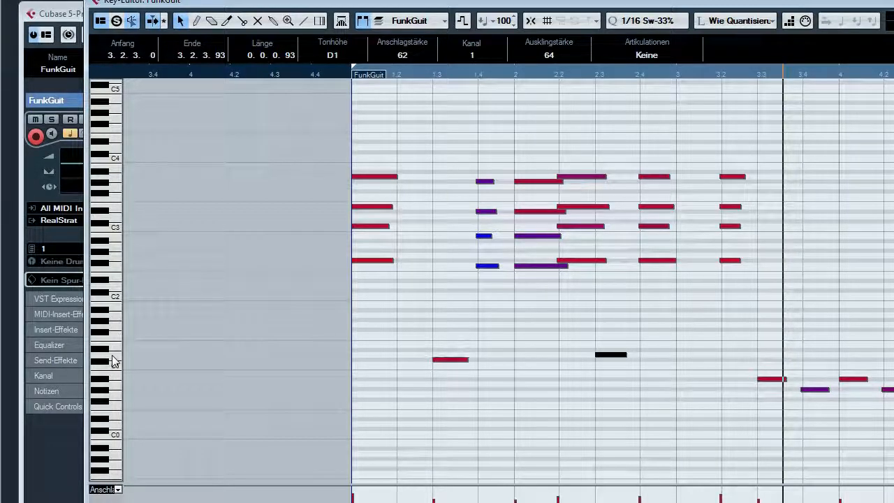
# - Audition the keys around C#1 and D1 on the Key Editor's piano keyboard
pyautogui.click(115, 358)
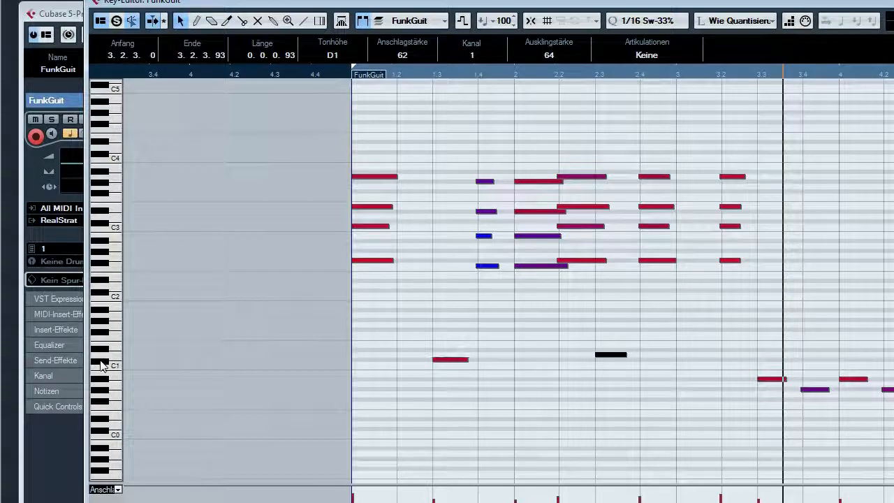
pyautogui.click(100, 361)
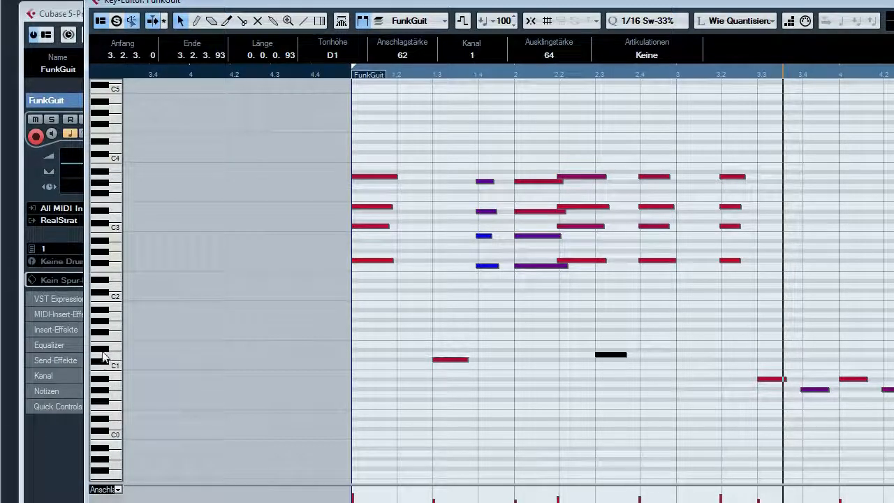
pyautogui.click(103, 354)
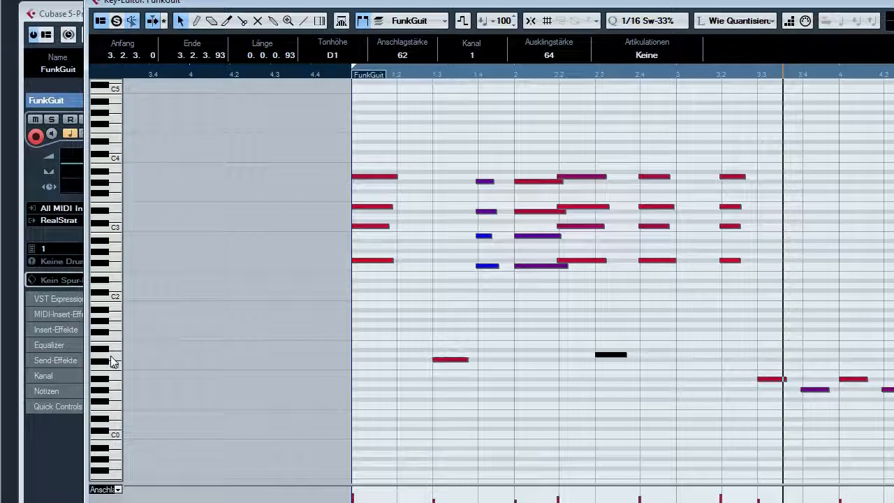
pyautogui.click(115, 362)
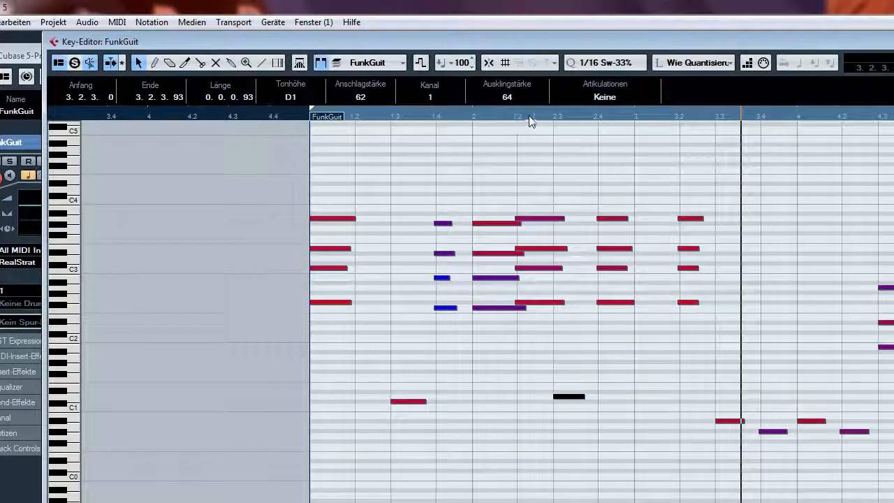
# - Play the part from just before 3.2.2, stop, and audition the first black key below C0
pyautogui.click(523, 87)
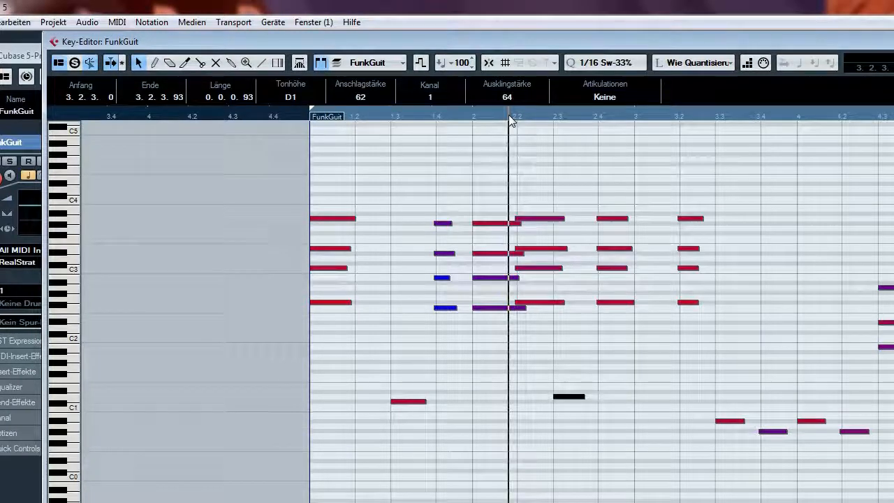
pyautogui.press('space')
pyautogui.press('space')
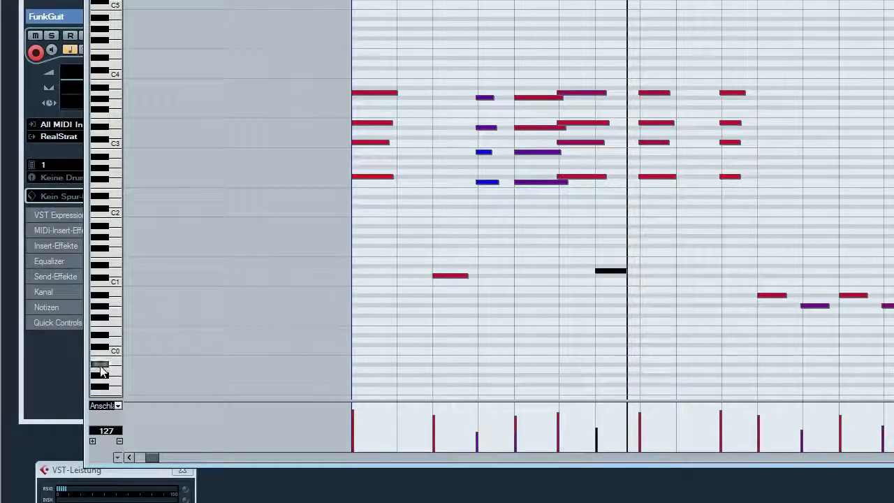
pyautogui.click(101, 369)
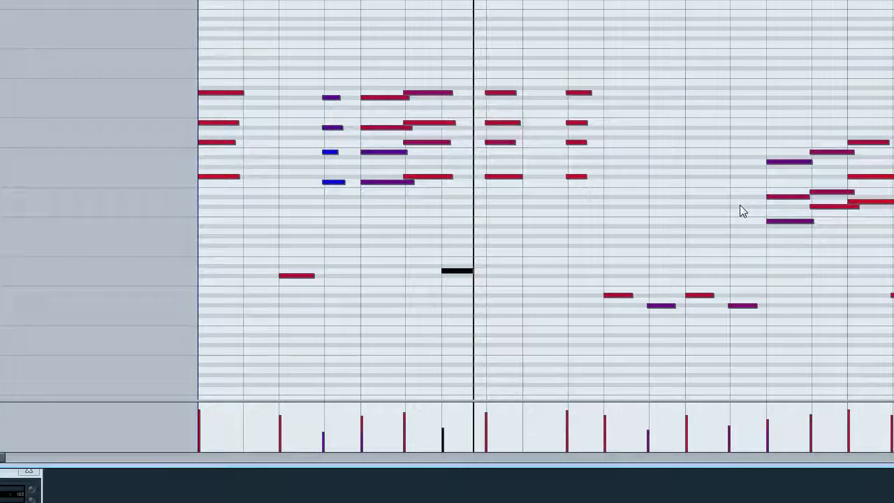
# - Play the FunkGuit part from its beginning, stop near its end, and close the Key Editor
pyautogui.press('KP_Decimal')
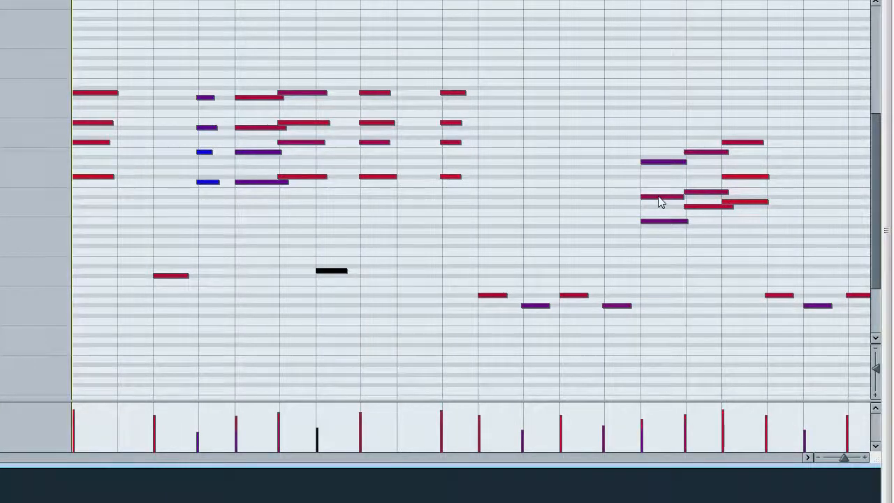
pyautogui.press('space')
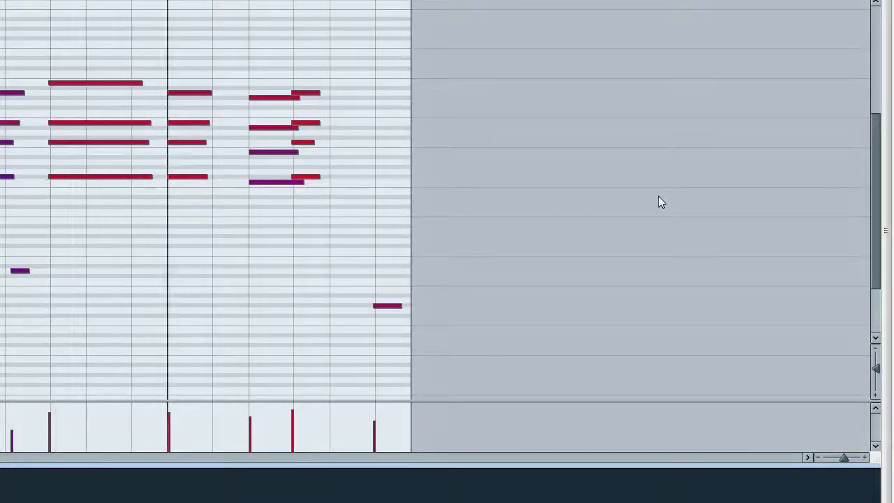
pyautogui.press('space')
pyautogui.press('Return')
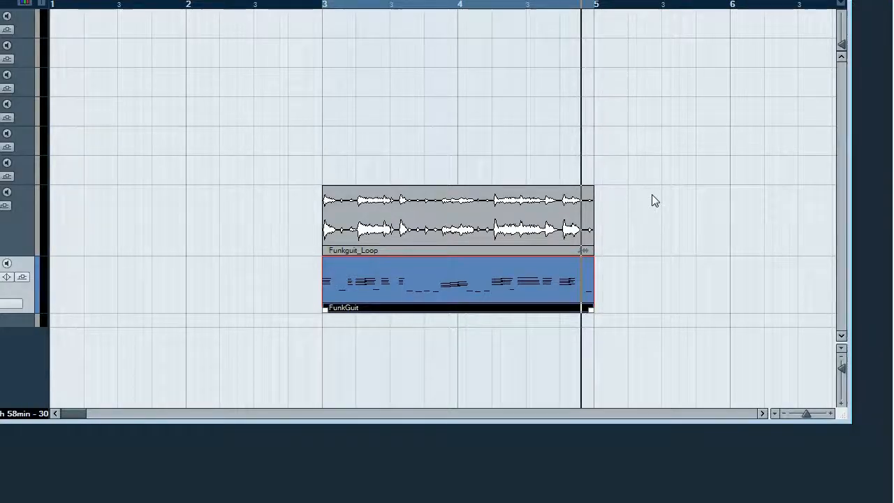
# - In the mixer, take FunkGuit's Amplitube2DUO insert out of bypass and open its panel, dismissing the upgrade notice
pyautogui.press('F3')
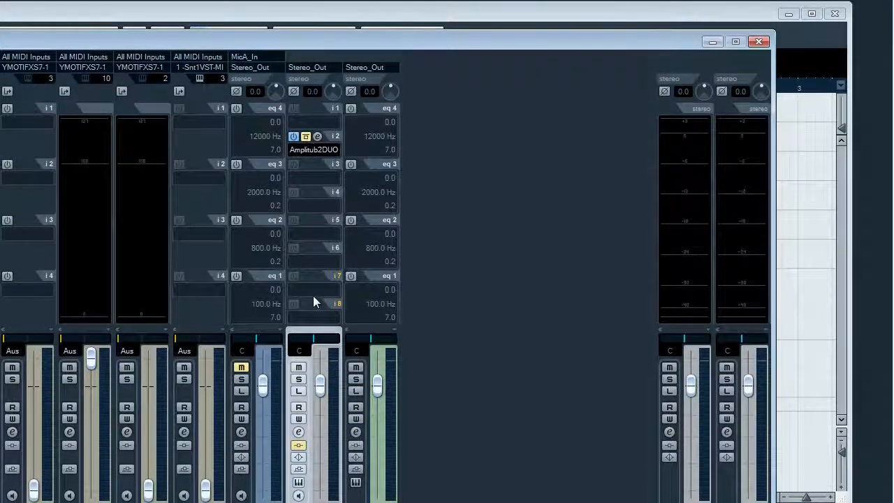
pyautogui.press('space')
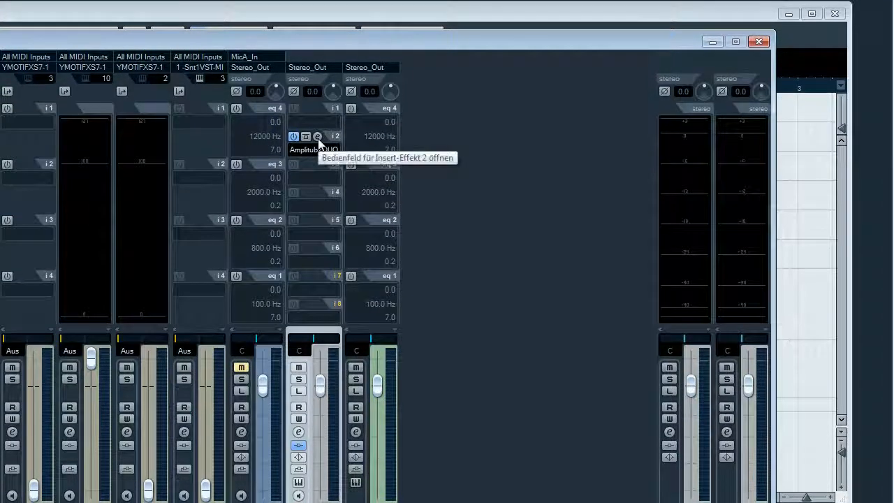
pyautogui.click(318, 137)
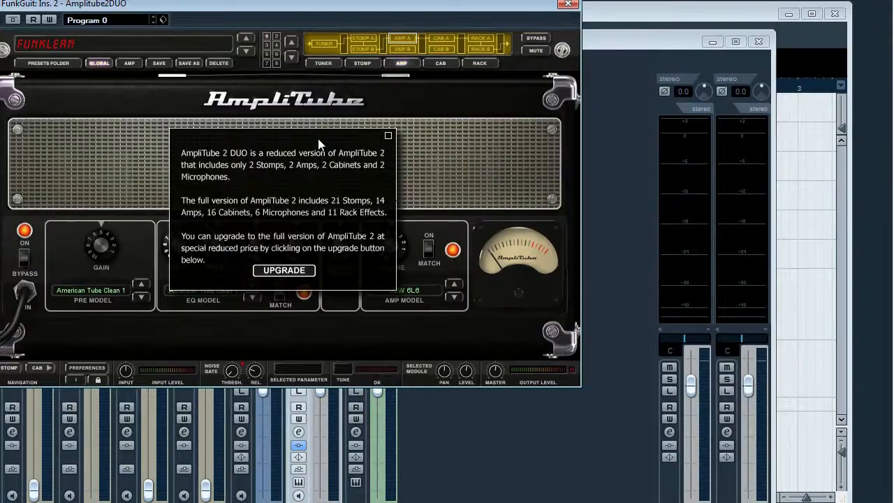
pyautogui.click(388, 136)
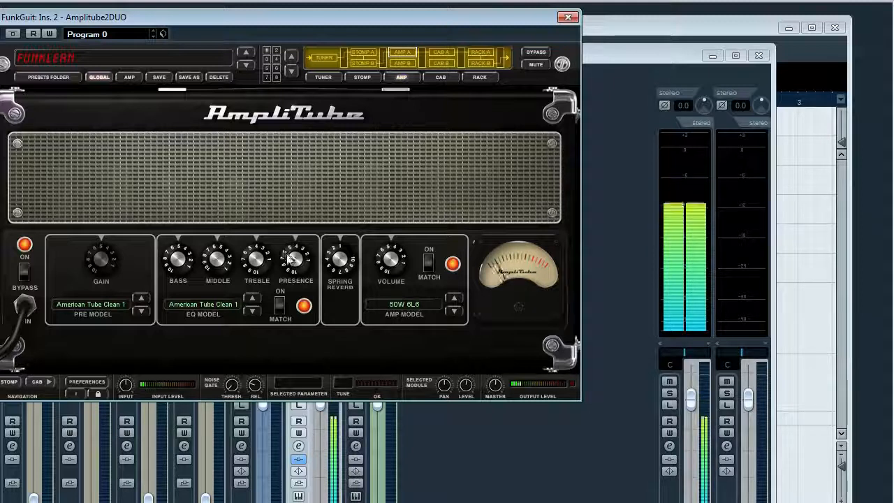
# - Adjust the Treble, Presence and Middle knobs of the AmpliTube amp while the guitar part plays
pyautogui.moveTo(256, 261); pyautogui.dragTo(261, 225)
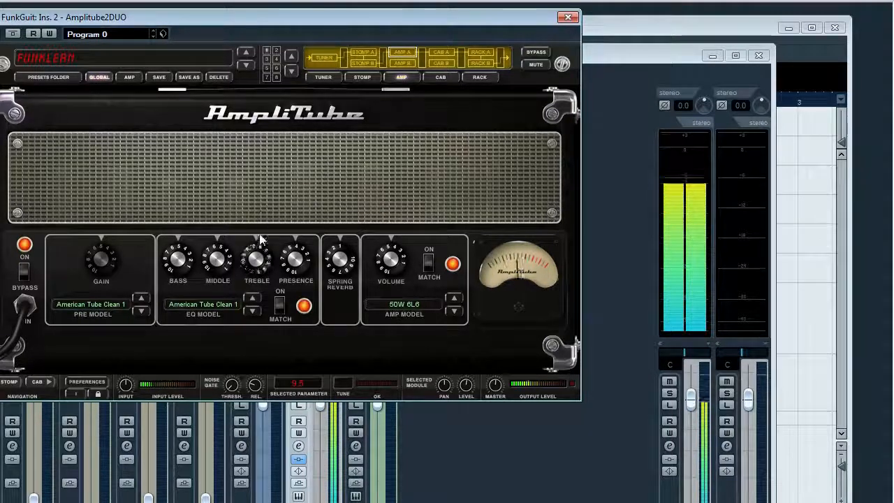
pyautogui.moveTo(309, 259); pyautogui.dragTo(297, 238)
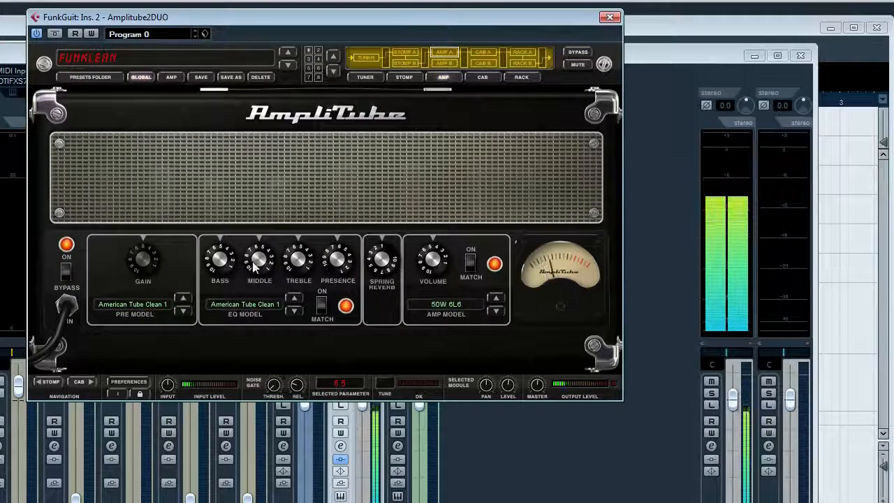
pyautogui.moveTo(240, 261); pyautogui.dragTo(260, 267)
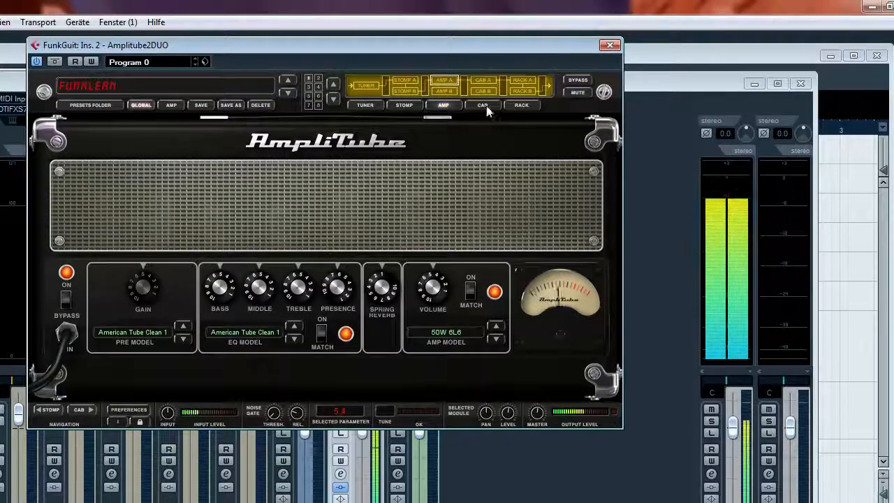
# - Show AmpliTube's CAB A settings and view the available speaker models, keeping 4x10 Open Vintage
pyautogui.click(486, 78)
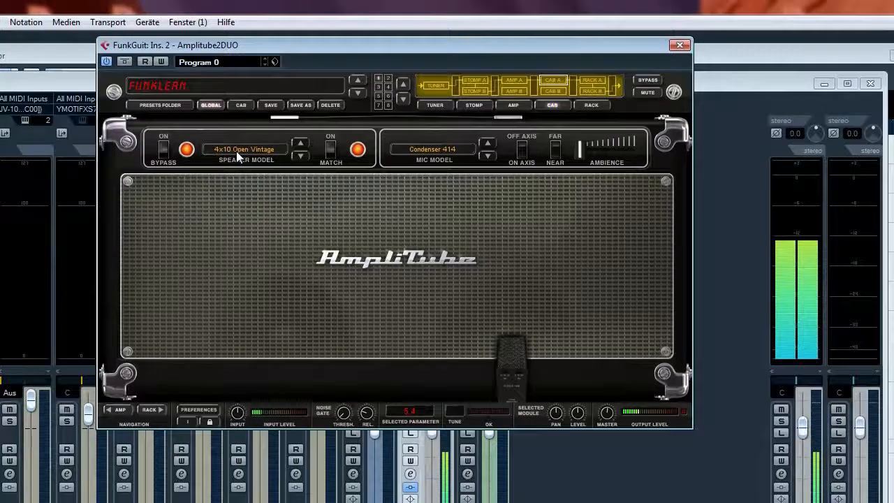
pyautogui.click(197, 150)
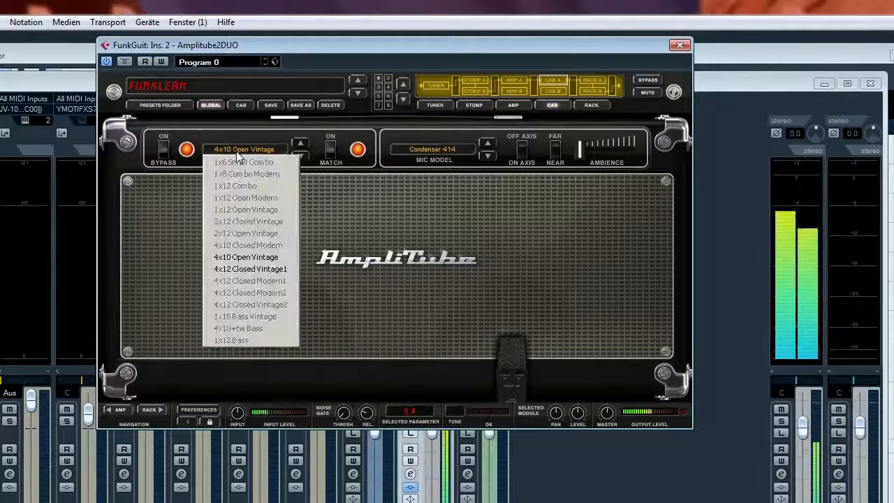
pyautogui.click(341, 196)
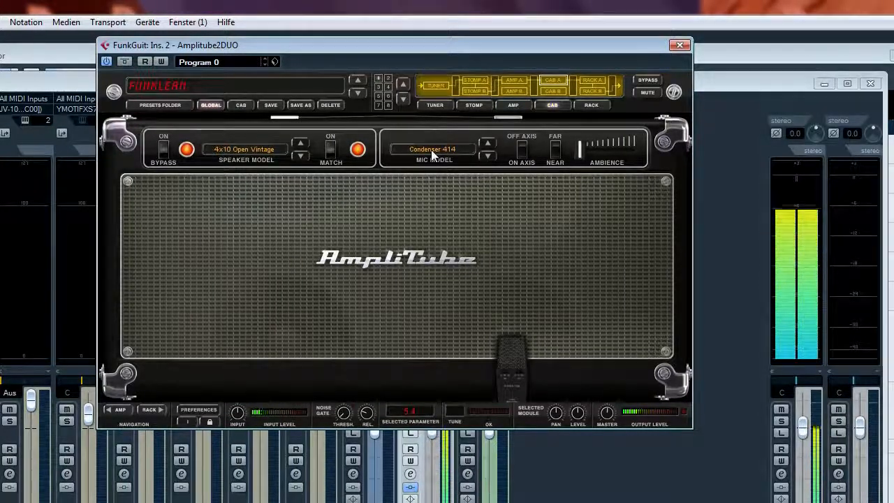
# - Try the cabinet microphone's alternate axis and distance positions, switching each back, and leave Ambience at 0.00
pyautogui.click(522, 153)
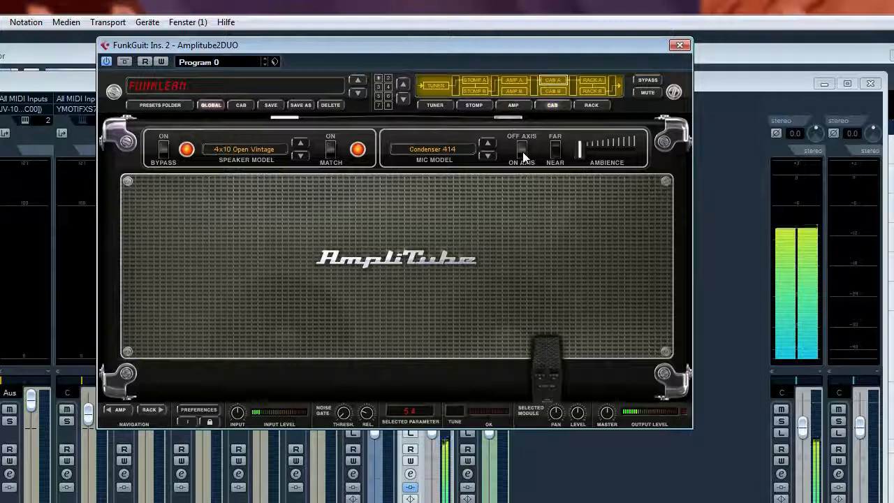
pyautogui.click(522, 152)
pyautogui.click(555, 152)
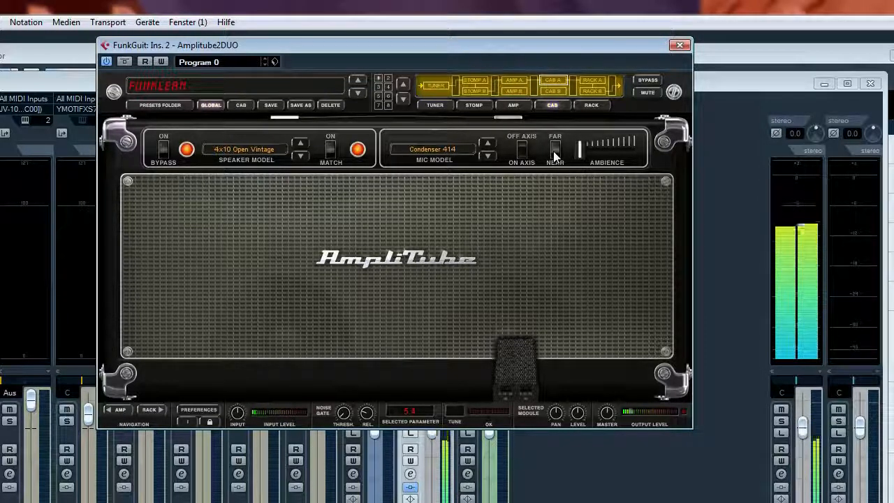
pyautogui.click(555, 153)
pyautogui.moveTo(579, 151)
pyautogui.mouseDown()
pyautogui.moveTo(610, 155)
pyautogui.moveTo(581, 157)
pyautogui.mouseUp()
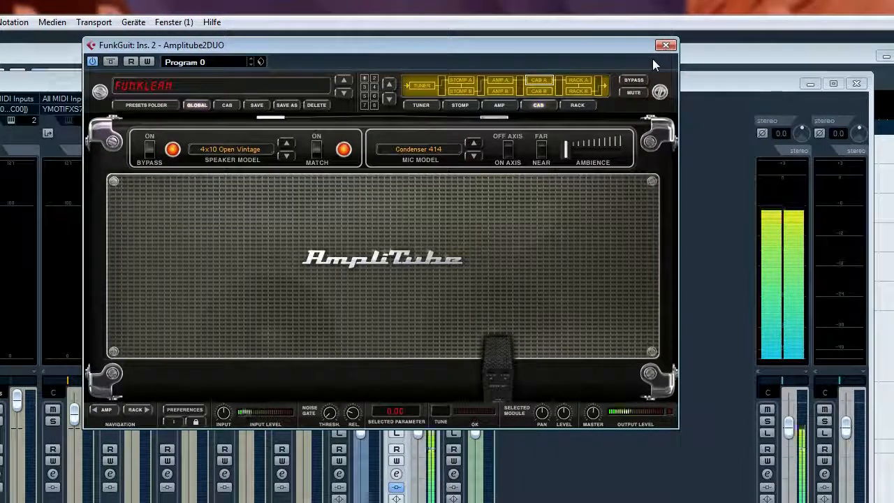
# - Close the AmpliTube panel and the mixer to return to the project arrangement
pyautogui.click(666, 46)
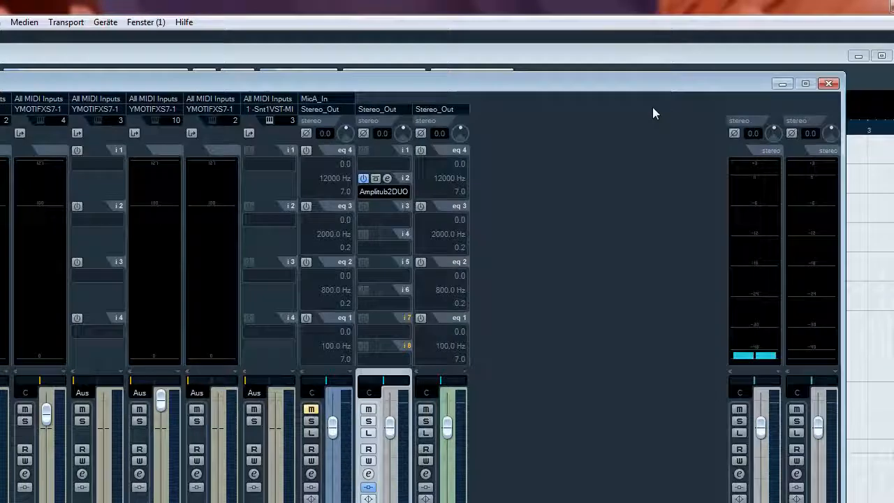
pyautogui.press('F3')
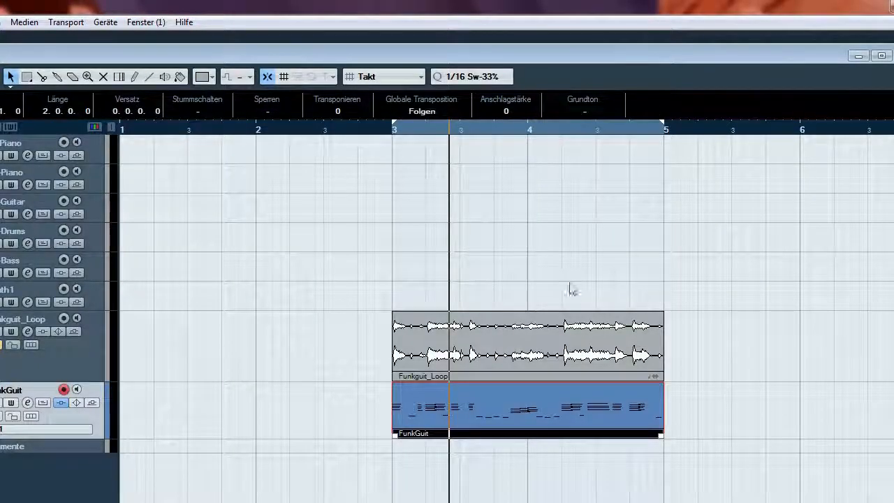